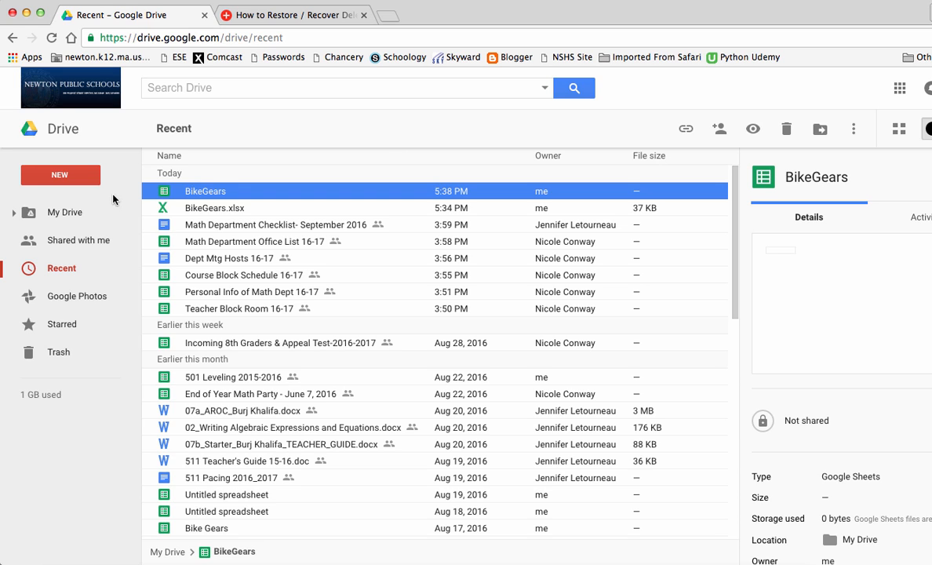
Step: Create a new Google Sheets spreadsheet from Drive and name it Test 1
{"action": "left_click", "coordinate": [61, 175]}
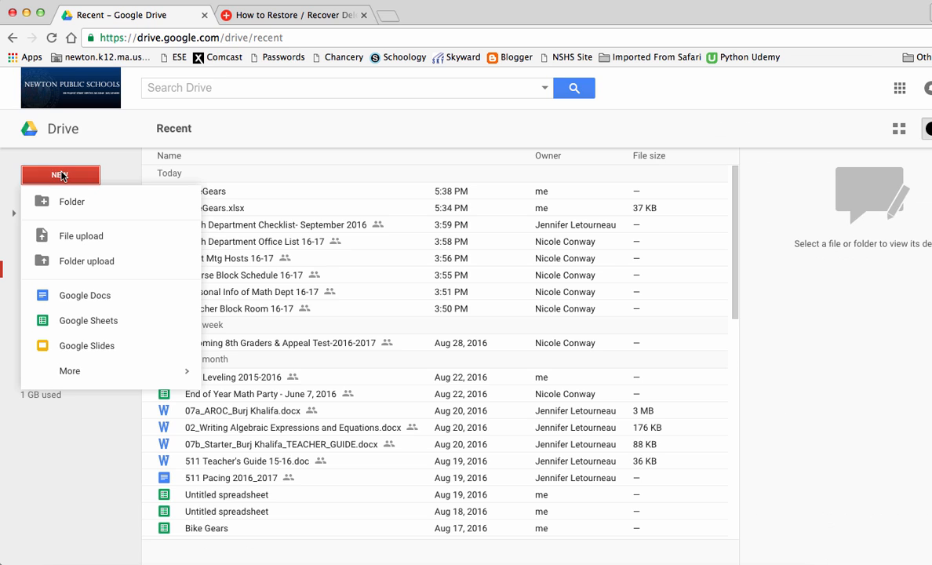
{"action": "left_click", "coordinate": [96, 321]}
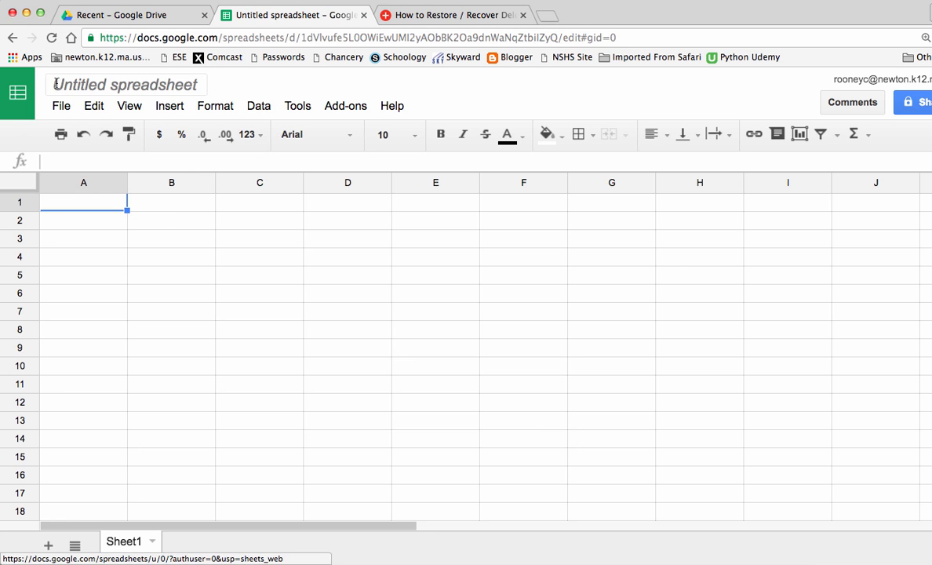
{"action": "left_click", "coordinate": [200, 85]}
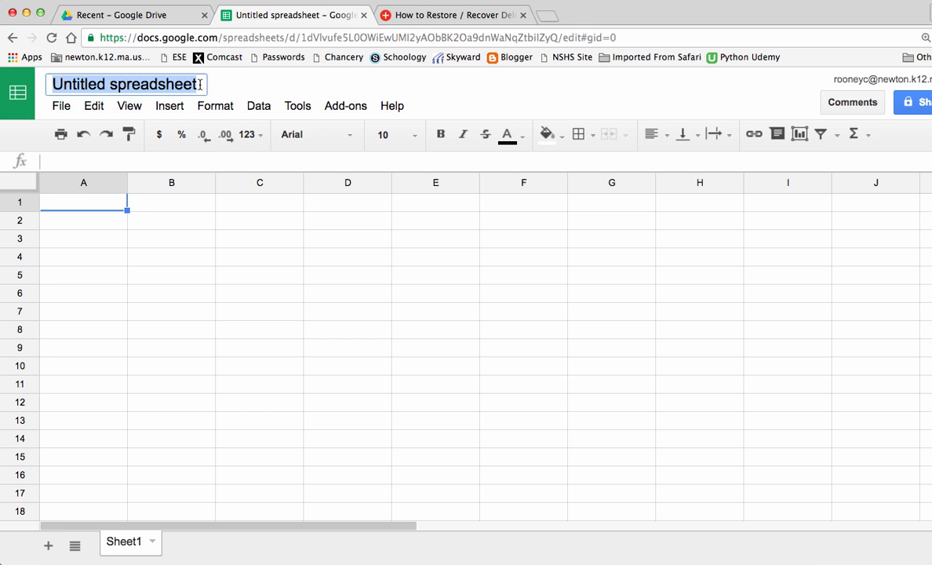
{"action": "type", "text": "Tes"}
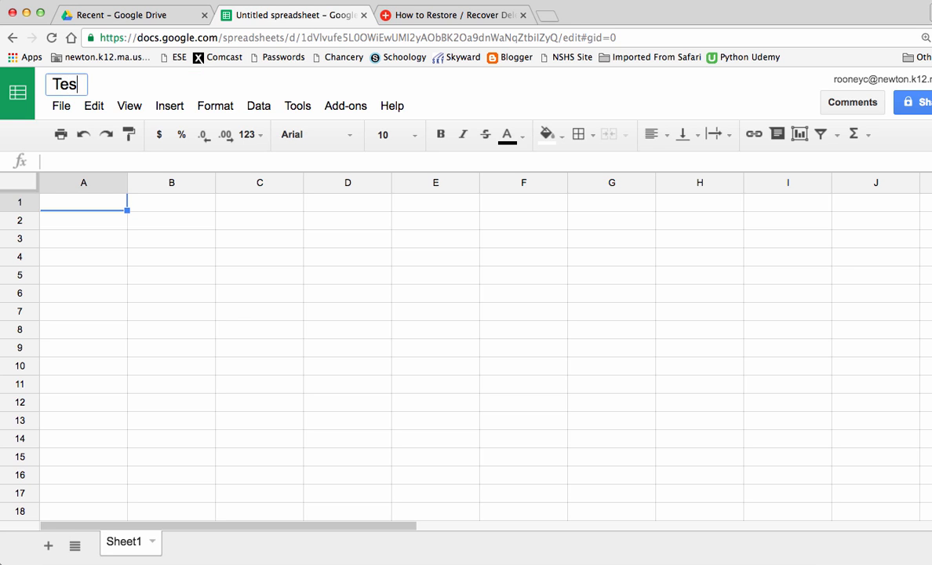
{"action": "type", "text": "t 1"}
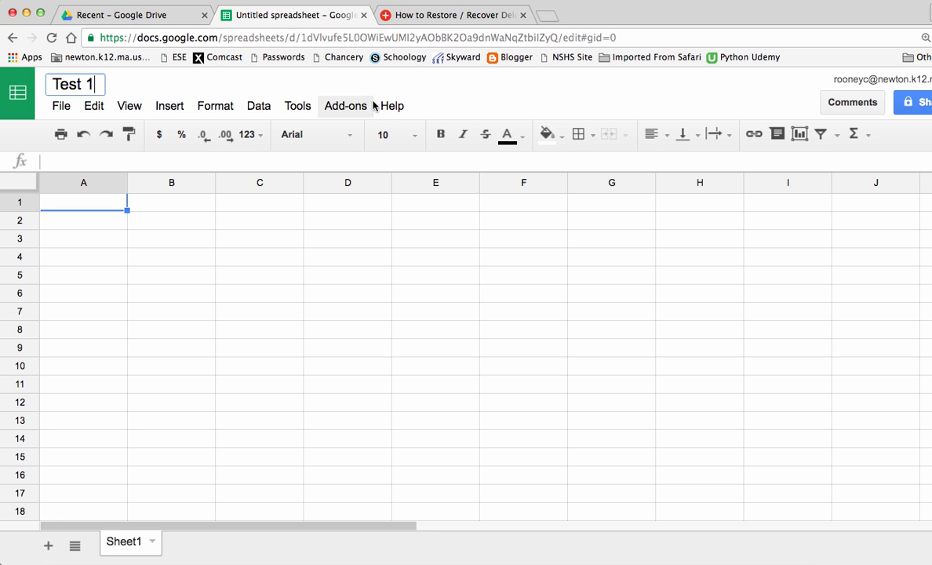
{"action": "left_click", "coordinate": [60, 107]}
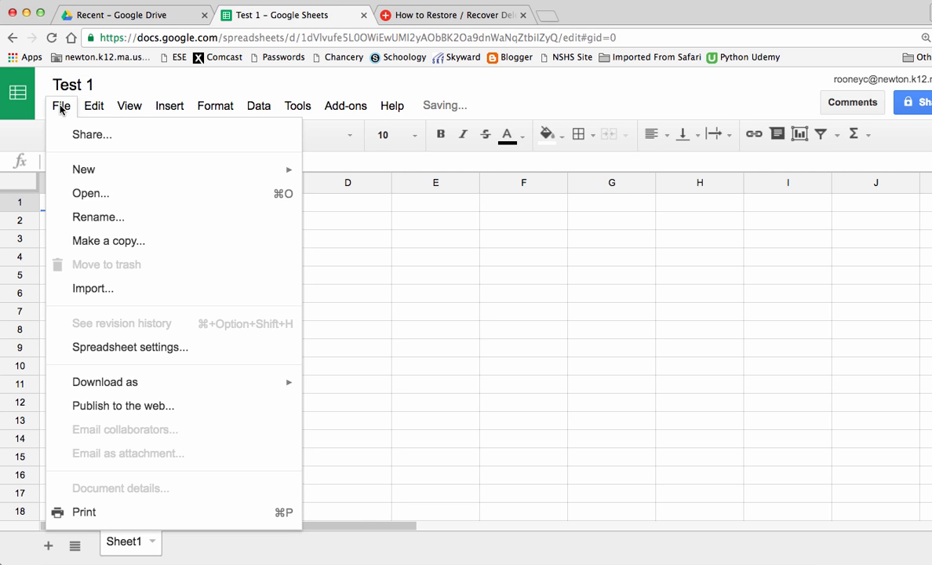
{"action": "mouse_move", "coordinate": [94, 105]}
{"action": "mouse_move", "coordinate": [62, 105]}
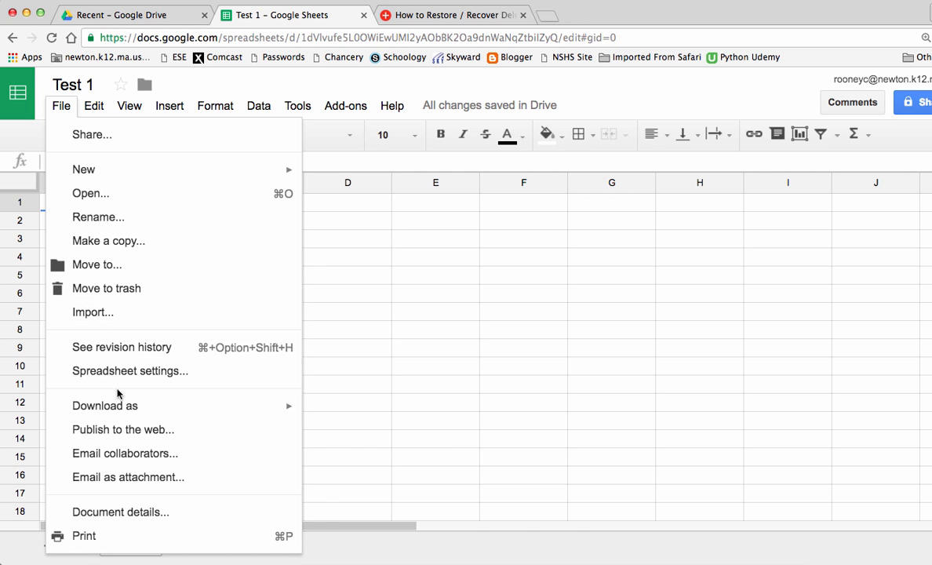
{"action": "mouse_move", "coordinate": [126, 406]}
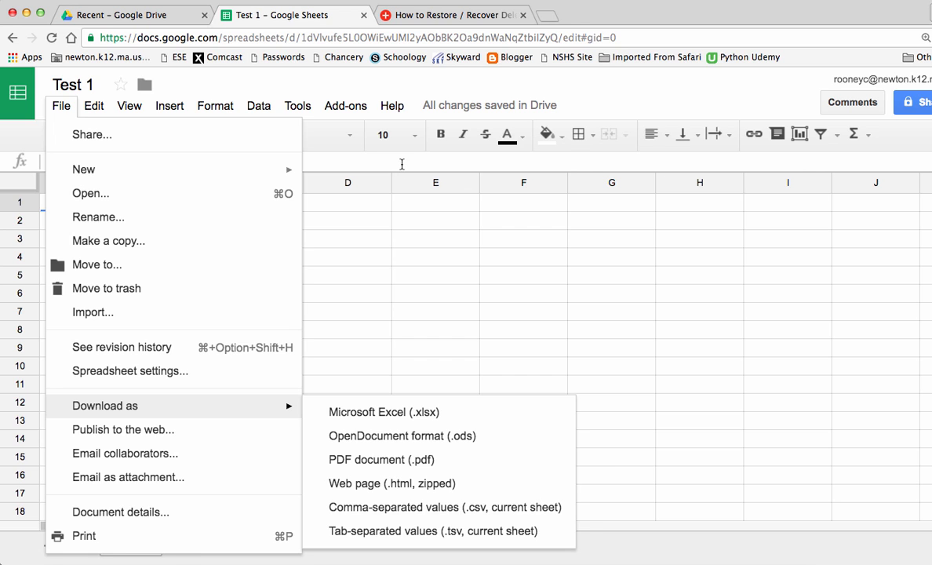
{"action": "left_click", "coordinate": [354, 153]}
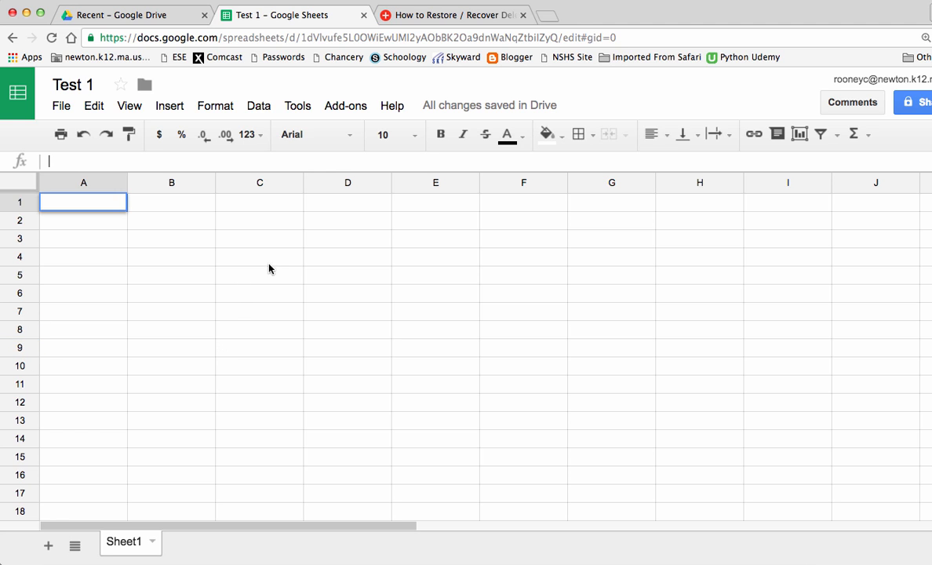
{"action": "left_click", "coordinate": [255, 281]}
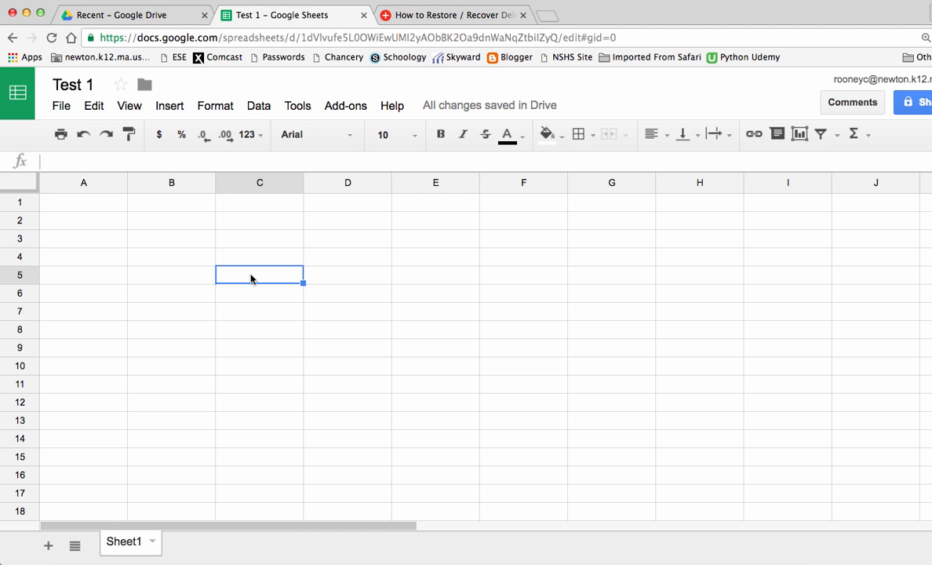
Step: Enter the heading Names in cell A1 and three sample first names in alphabetical order in A2:A4
{"action": "left_click", "coordinate": [85, 204]}
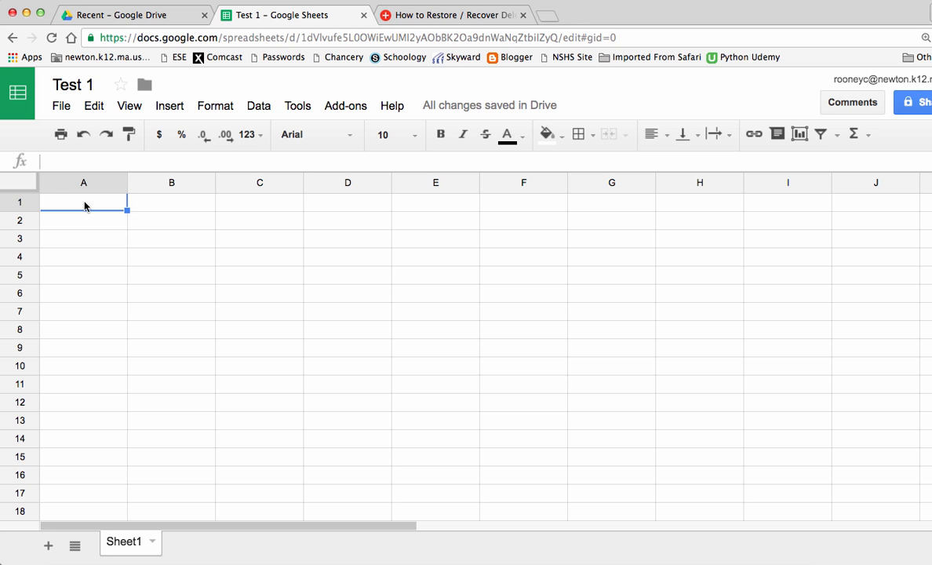
{"action": "type", "text": "Names"}
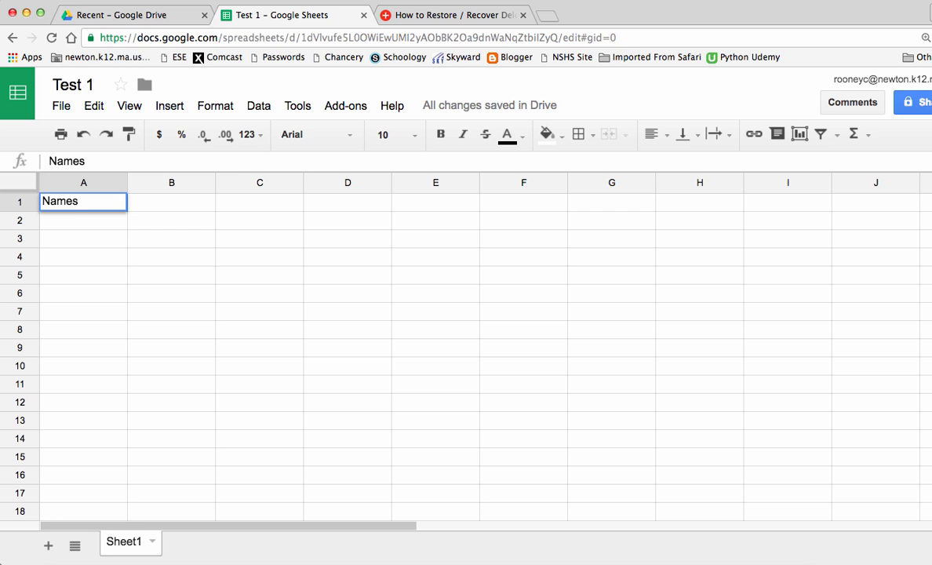
{"action": "key", "text": "Return"}
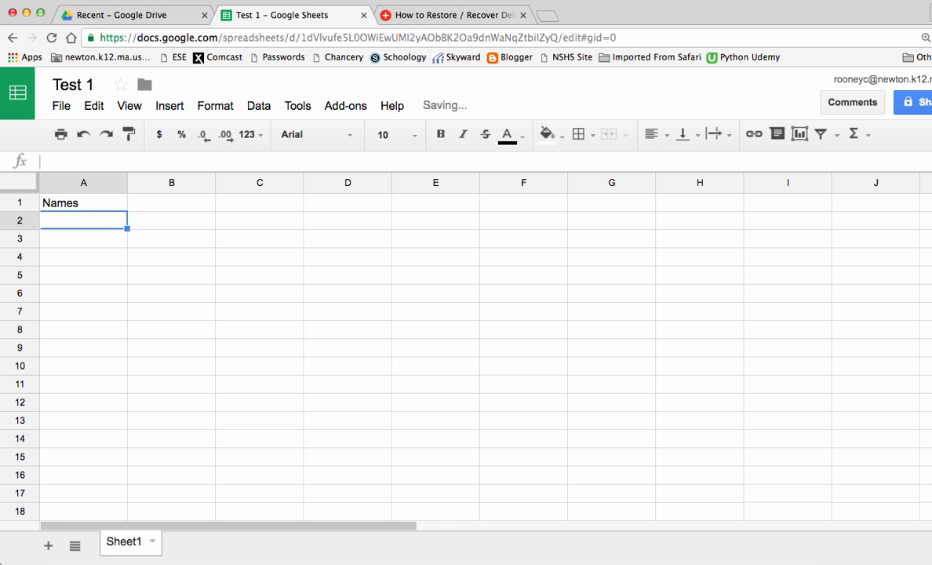
{"action": "type", "text": "Al"}
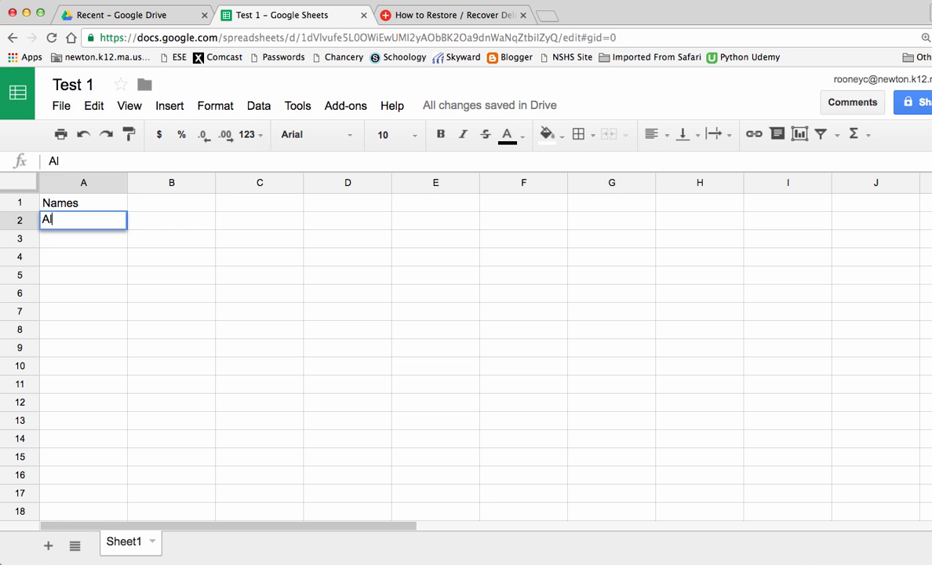
{"action": "key", "text": "Return"}
{"action": "type", "text": "Bob"}
{"action": "key", "text": "Return"}
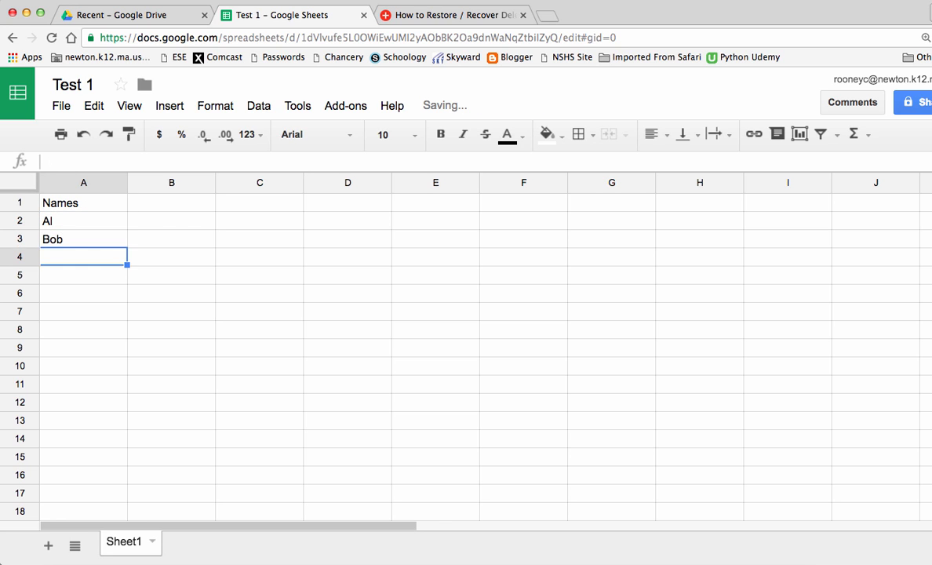
{"action": "type", "text": "Charlotte"}
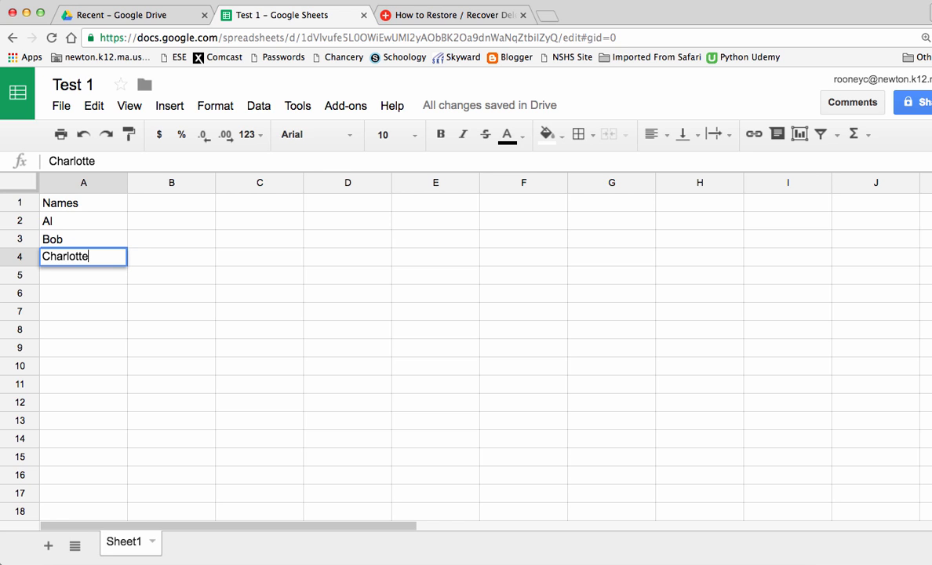
{"action": "key", "text": "Return"}
Step: Continue the Names column with three more sample first names in alphabetical order in A5:A7
{"action": "type", "text": "Dar"}
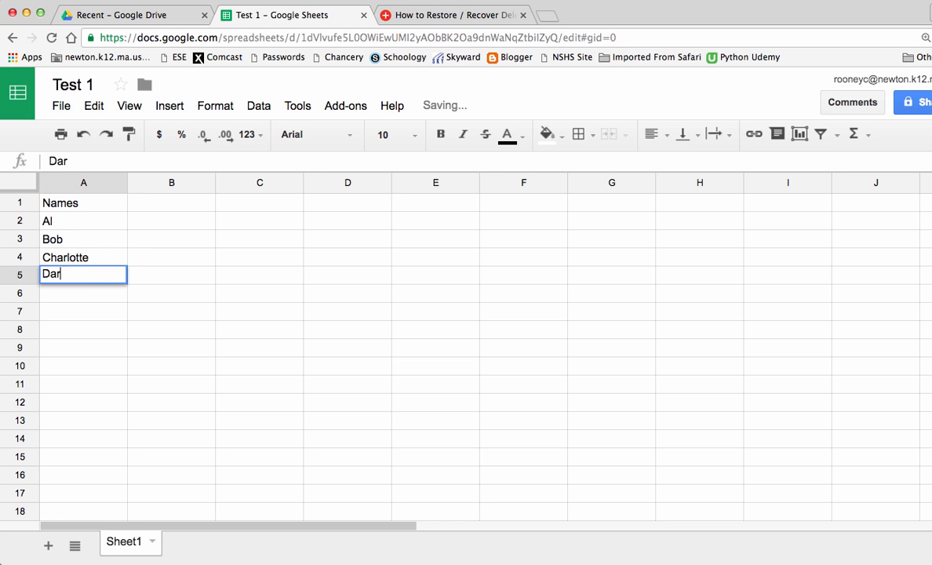
{"action": "type", "text": "leb"}
{"action": "key", "text": "BackSpace"}
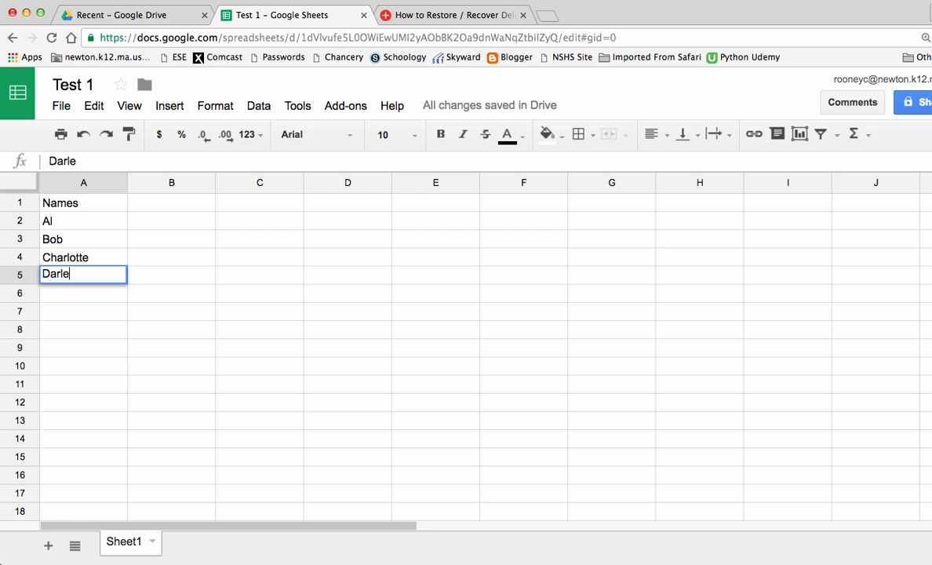
{"action": "type", "text": "ne"}
{"action": "key", "text": "Return"}
{"action": "type", "text": "Edwardina"}
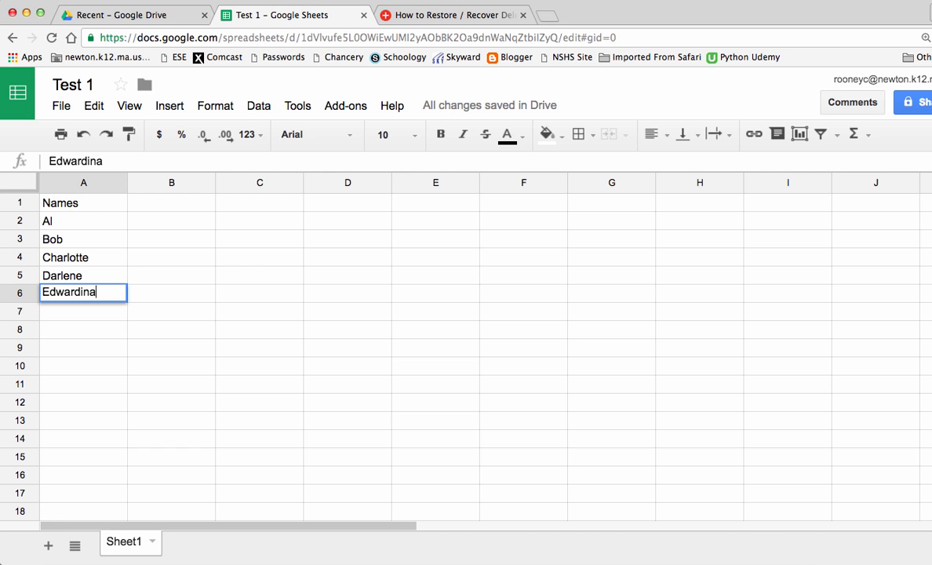
{"action": "key", "text": "Return"}
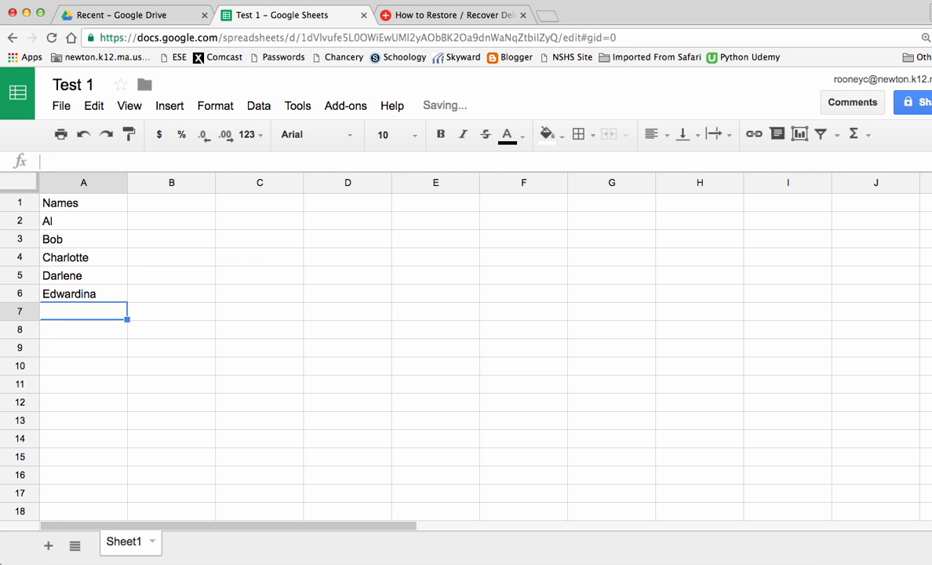
{"action": "type", "text": "Franc"}
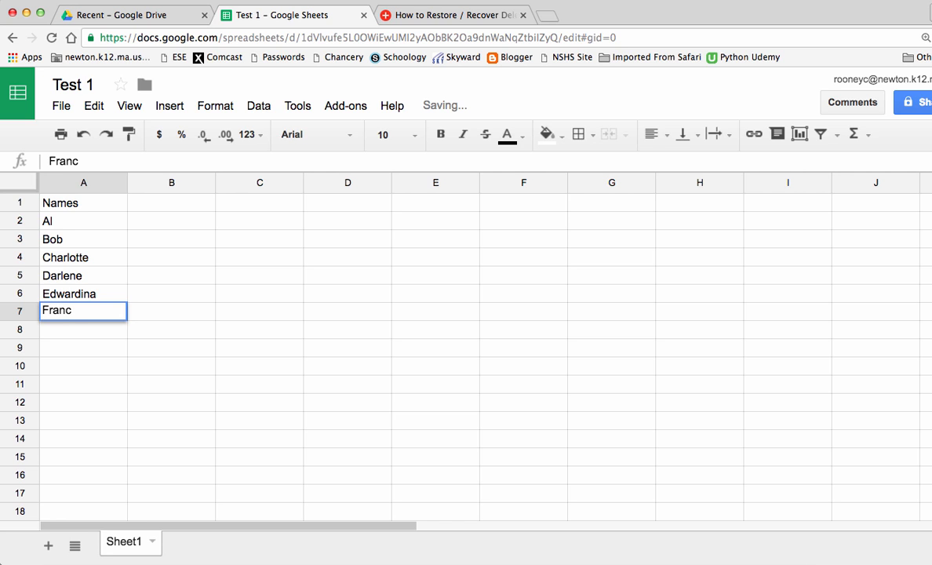
{"action": "type", "text": "isco"}
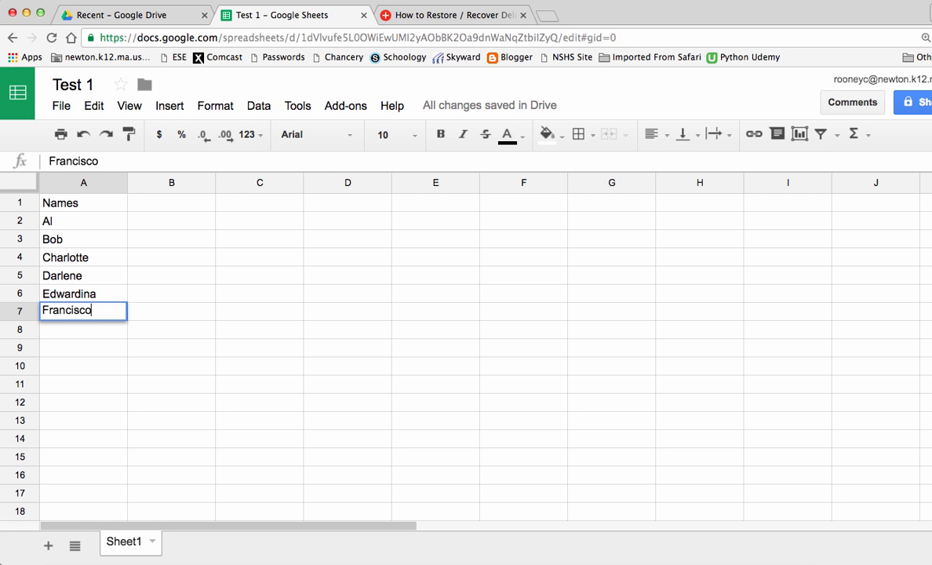
{"action": "key", "text": "Return"}
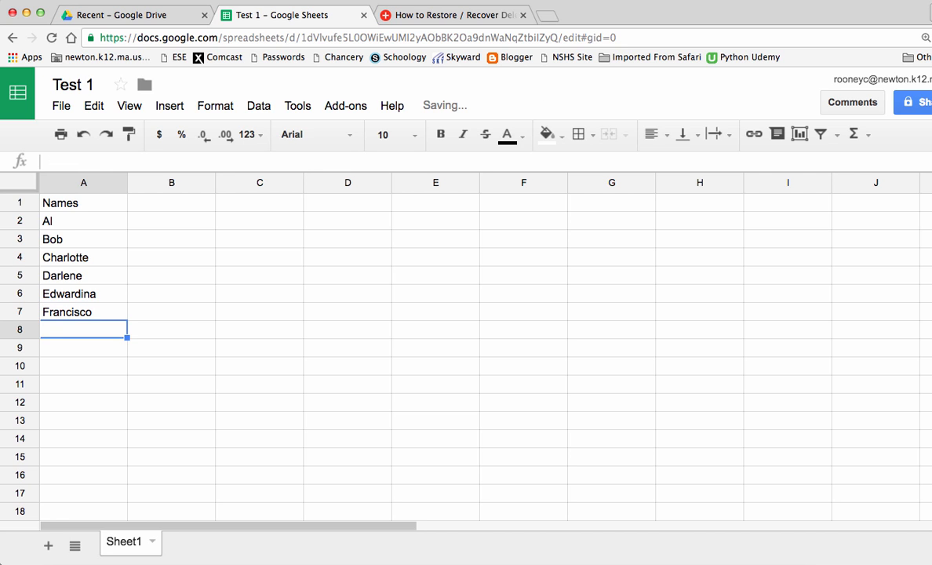
{"action": "key", "text": "Down"}
{"action": "key", "text": "Up"}
{"action": "key", "text": "Up"}
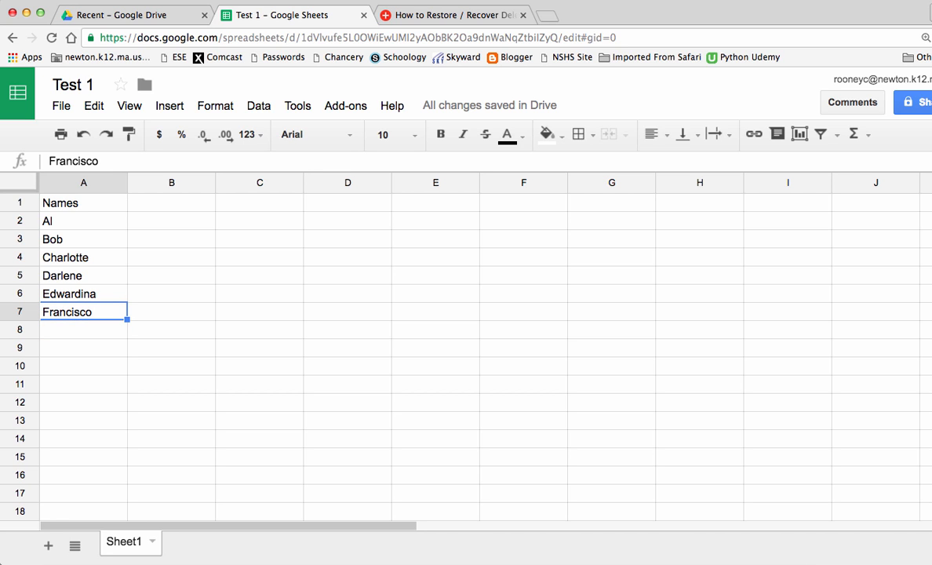
{"action": "key", "text": "Right"}
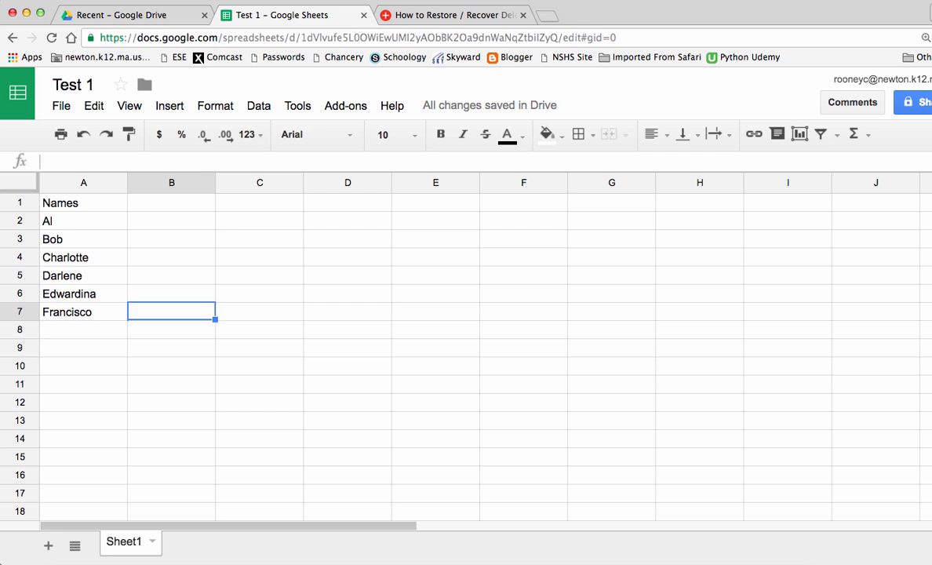
{"action": "key", "text": "Right"}
{"action": "key", "text": "Left"}
{"action": "key", "text": "Right"}
{"action": "key", "text": "Right"}
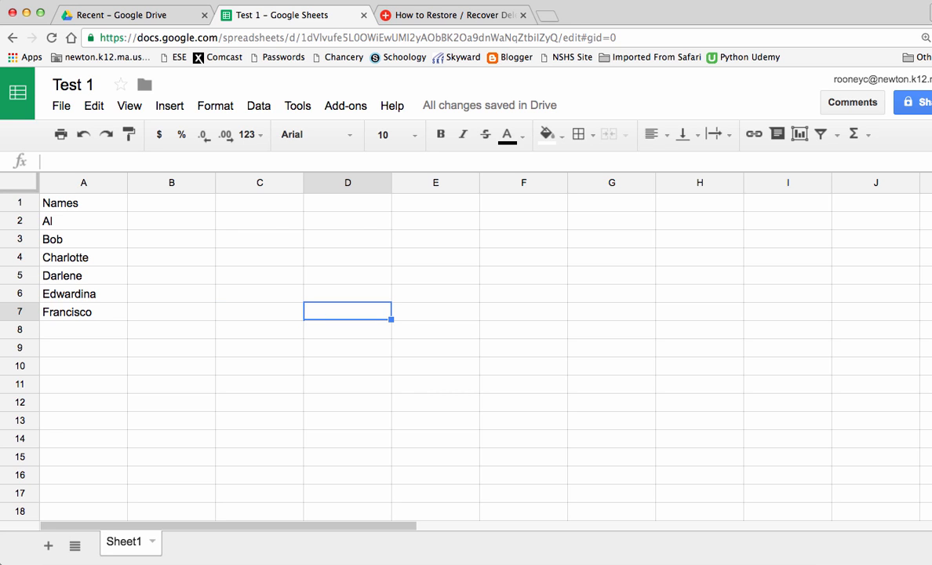
{"action": "key", "text": "Left"}
{"action": "key", "text": "Left"}
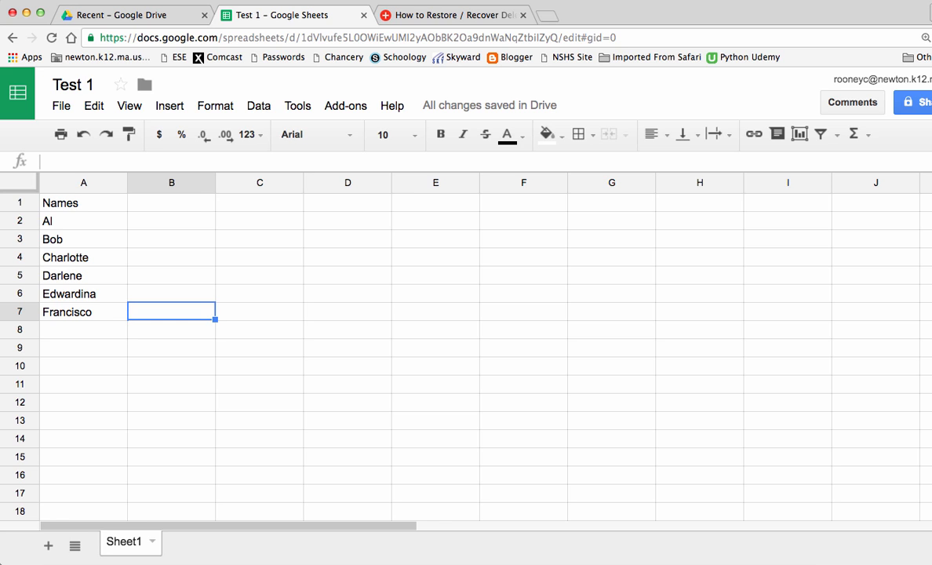
Step: Enter the heading Test Scores in cell B1
{"action": "key", "text": "Up"}
{"action": "key", "text": "Up"}
{"action": "key", "text": "Up"}
{"action": "key", "text": "Up"}
{"action": "key", "text": "Up"}
{"action": "key", "text": "Up"}
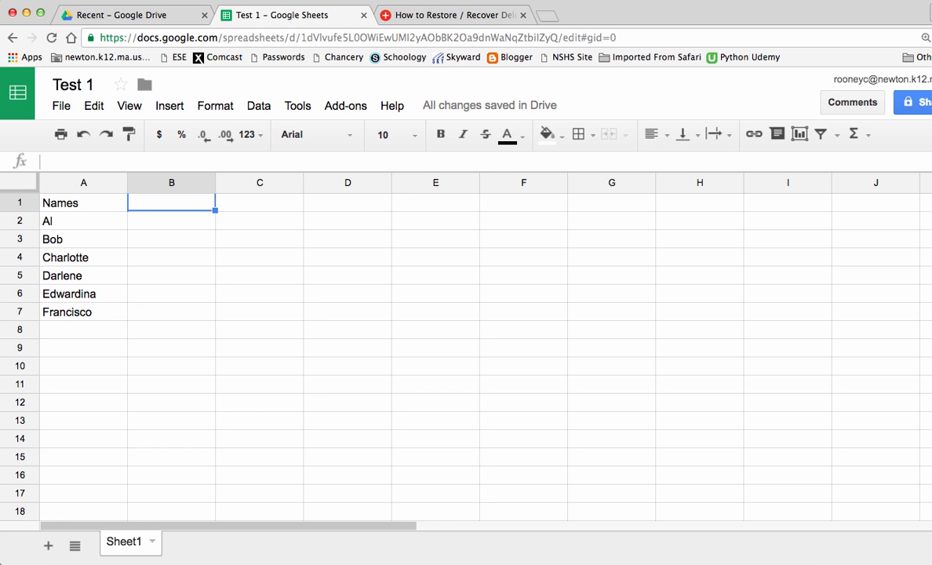
{"action": "type", "text": "Test"}
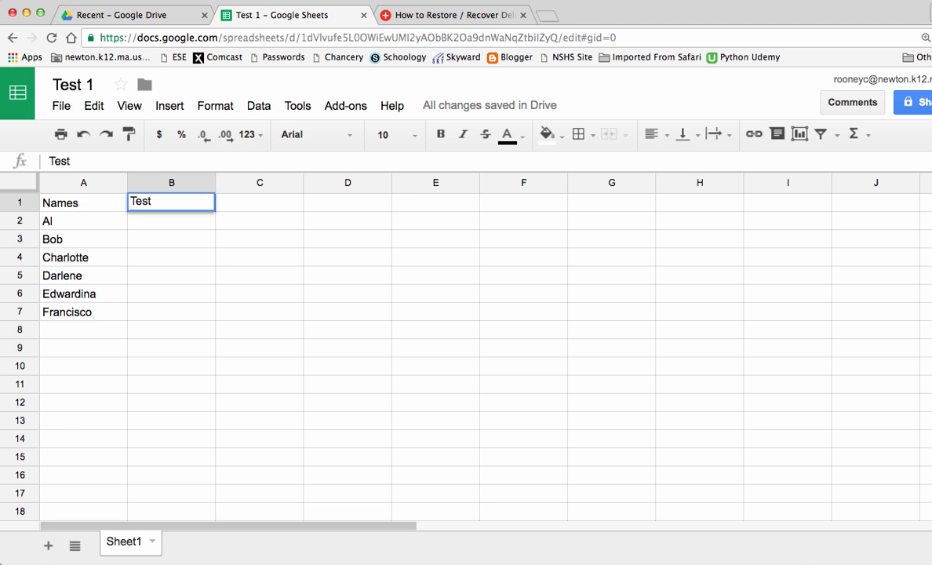
{"action": "type", "text": " Scores"}
{"action": "key", "text": "Return"}
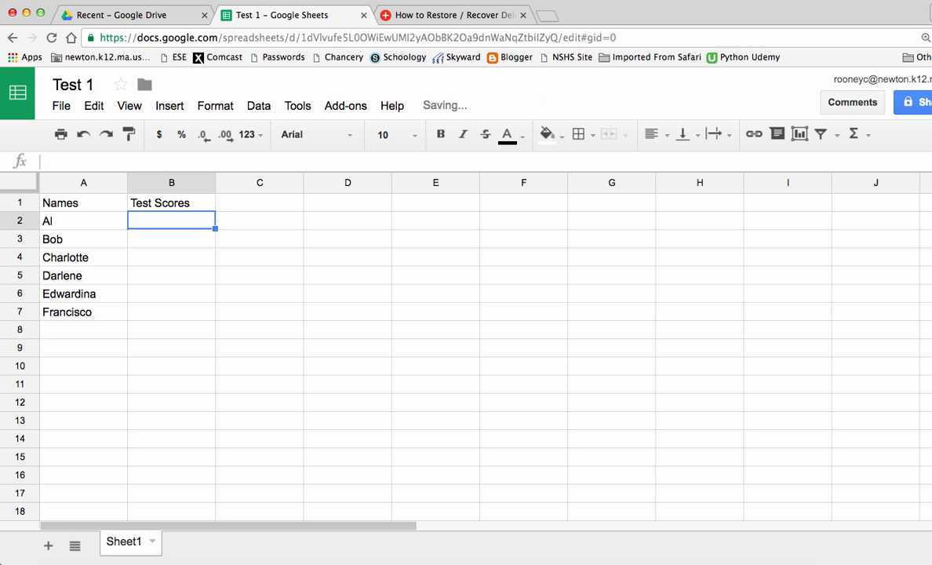
Step: Enter the first three test scores, 79, 66 and 85, in cells B2:B4
{"action": "type", "text": "79"}
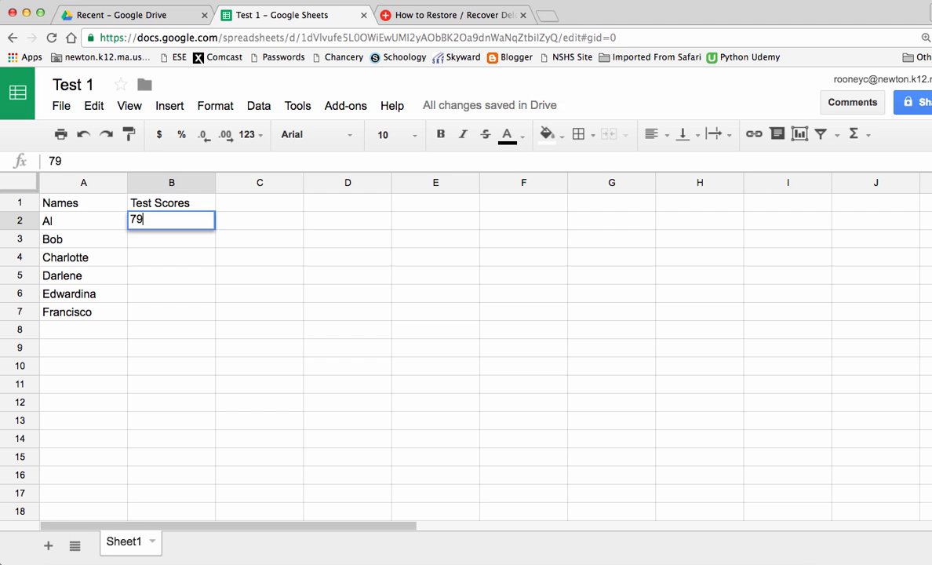
{"action": "key", "text": "Return"}
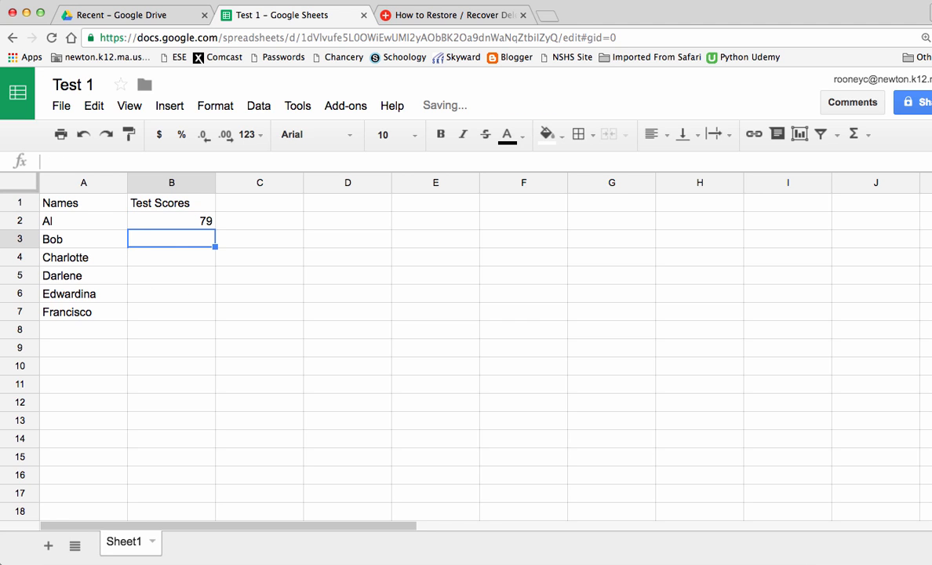
{"action": "type", "text": "66"}
{"action": "key", "text": "Return"}
{"action": "type", "text": "85"}
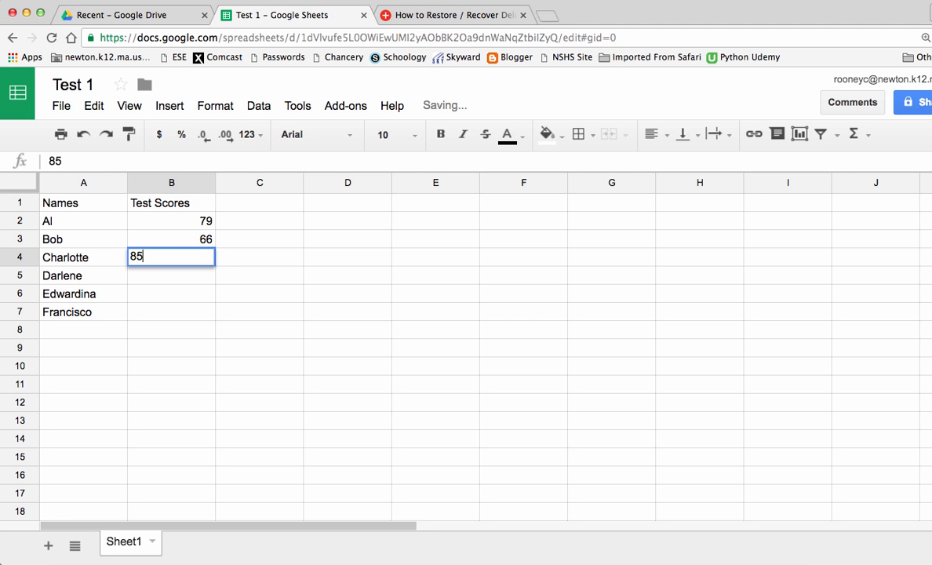
{"action": "key", "text": "Return"}
Step: Enter the remaining test scores, 99, 100 and 85, in cells B5:B7
{"action": "type", "text": "99"}
{"action": "key", "text": "Return"}
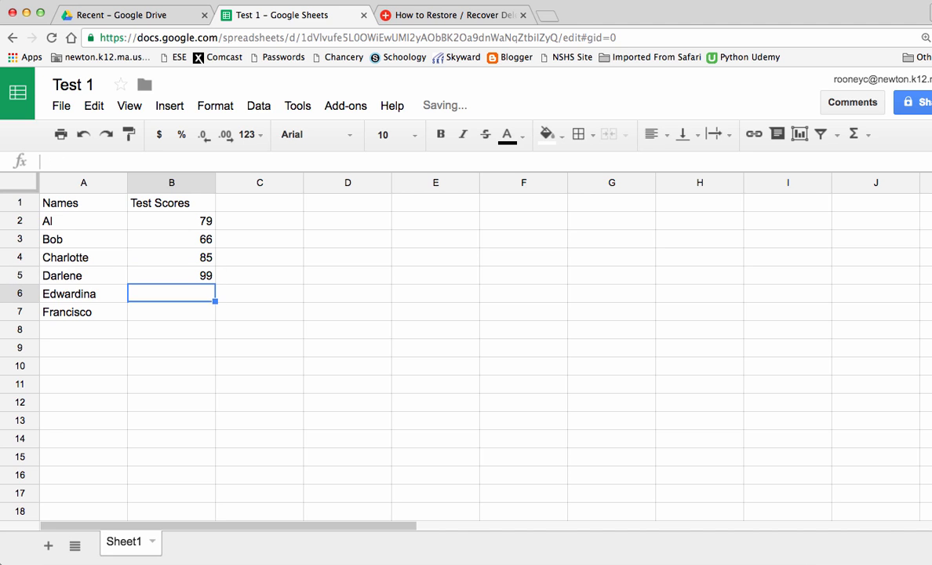
{"action": "type", "text": "100"}
{"action": "key", "text": "Return"}
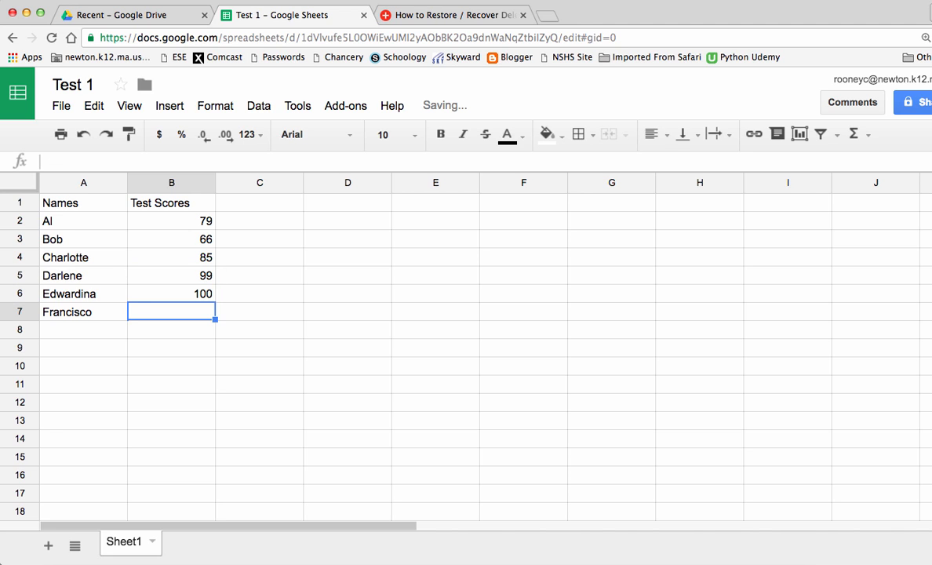
{"action": "type", "text": "85"}
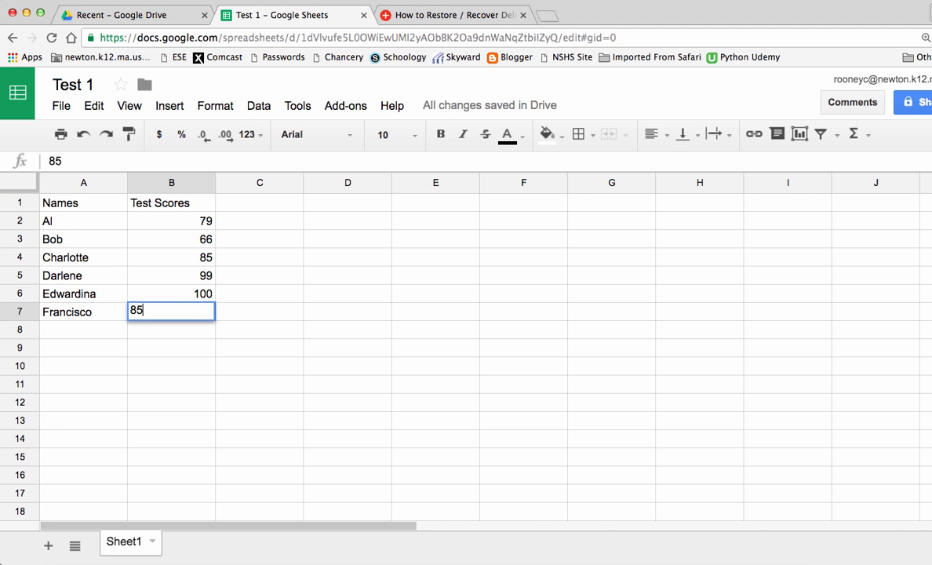
{"action": "key", "text": "Return"}
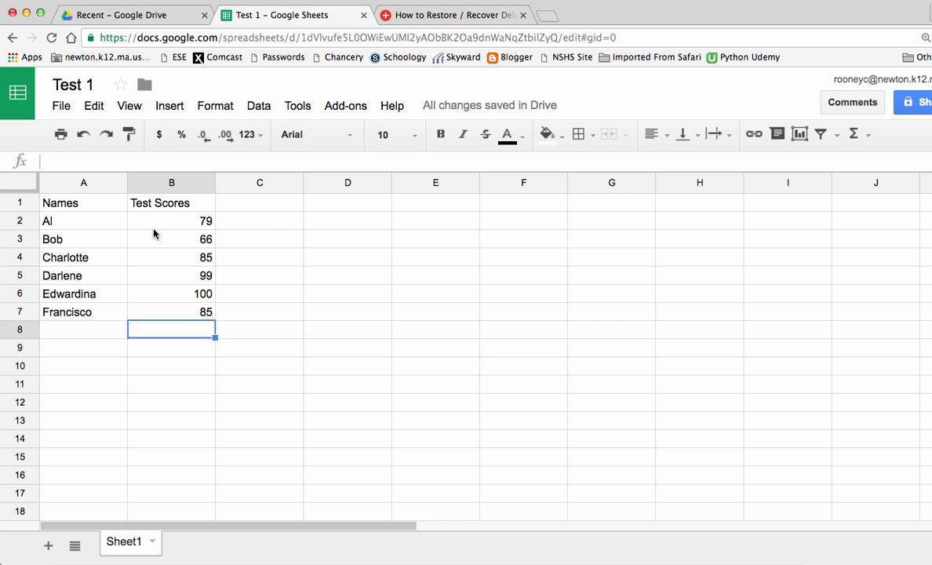
Step: Enter the heading Adjusted Score in cell C1
{"action": "left_click", "coordinate": [267, 205]}
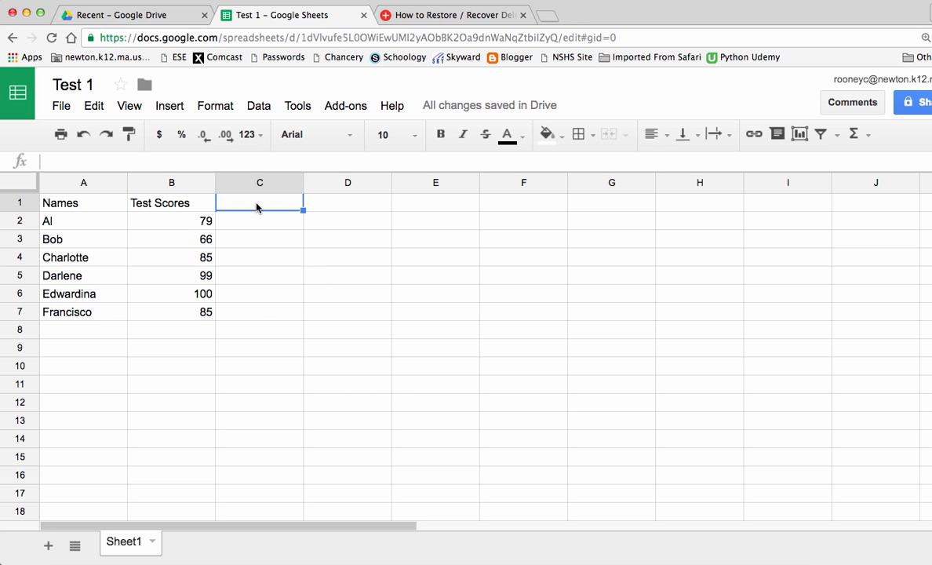
{"action": "type", "text": "Adjusted Score"}
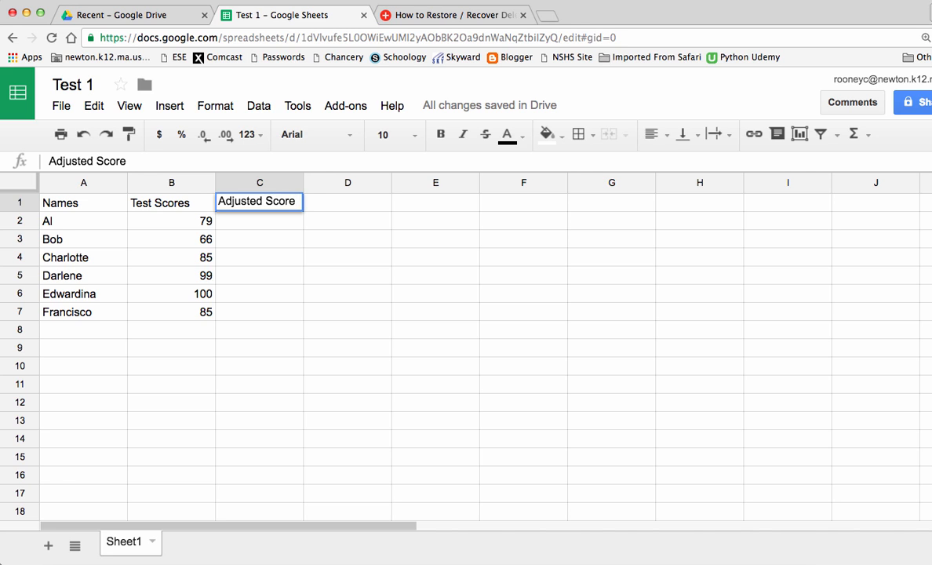
{"action": "key", "text": "Return"}
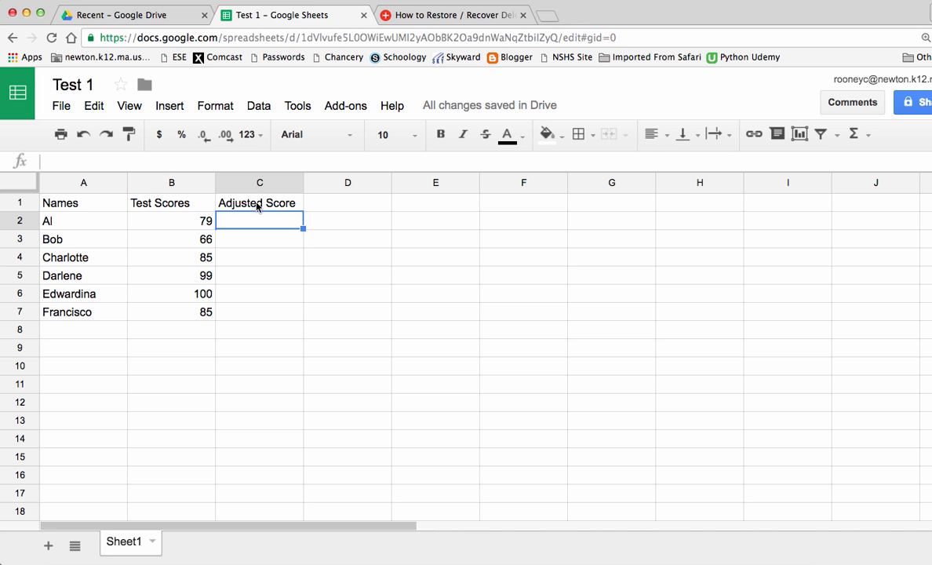
Step: Enter the formula =B2+5 in cell C2 to add five points to the first test score
{"action": "type", "text": "="}
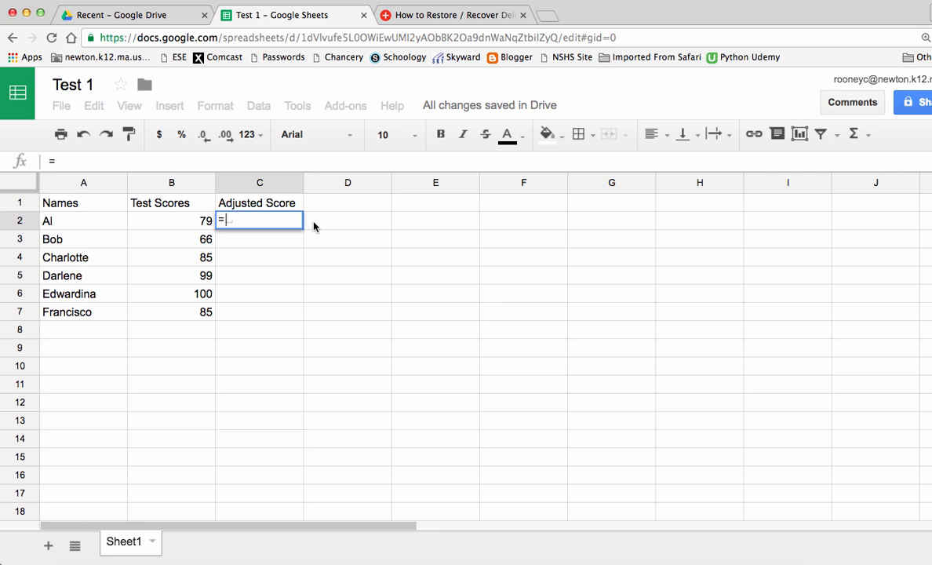
{"action": "type", "text": "B2"}
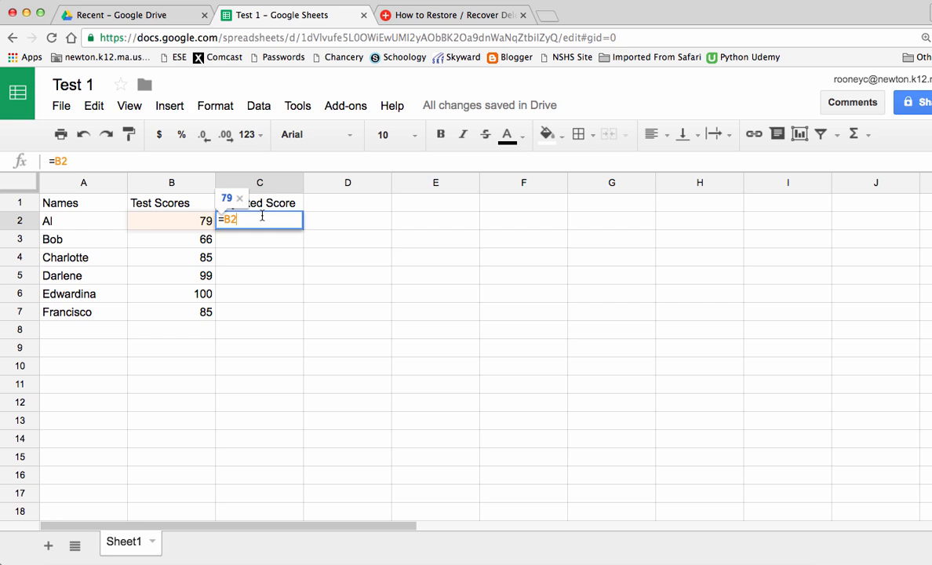
{"action": "type", "text": "+5"}
{"action": "key", "text": "Return"}
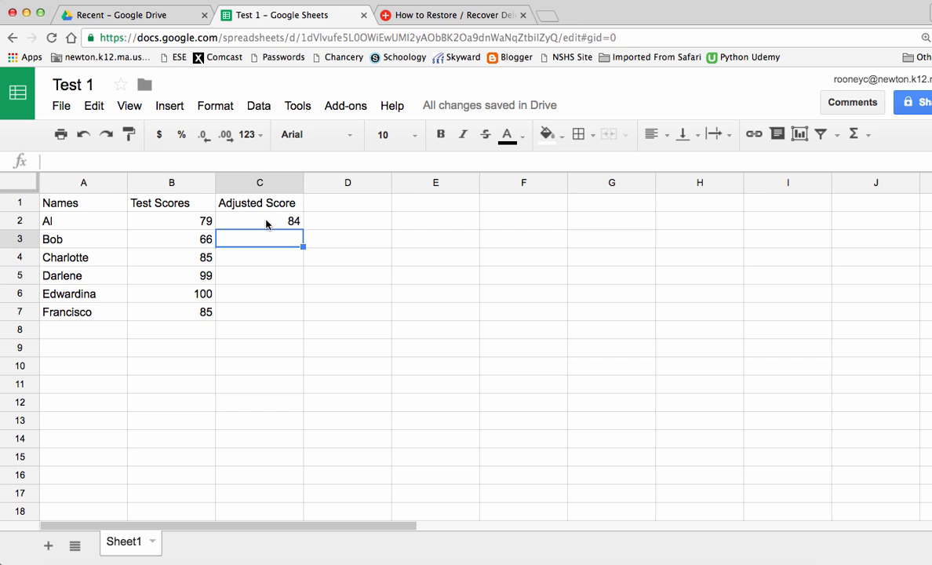
Step: Fill the formula in C2 down through C7 and check the cell references in C2:C4
{"action": "left_click", "coordinate": [266, 225]}
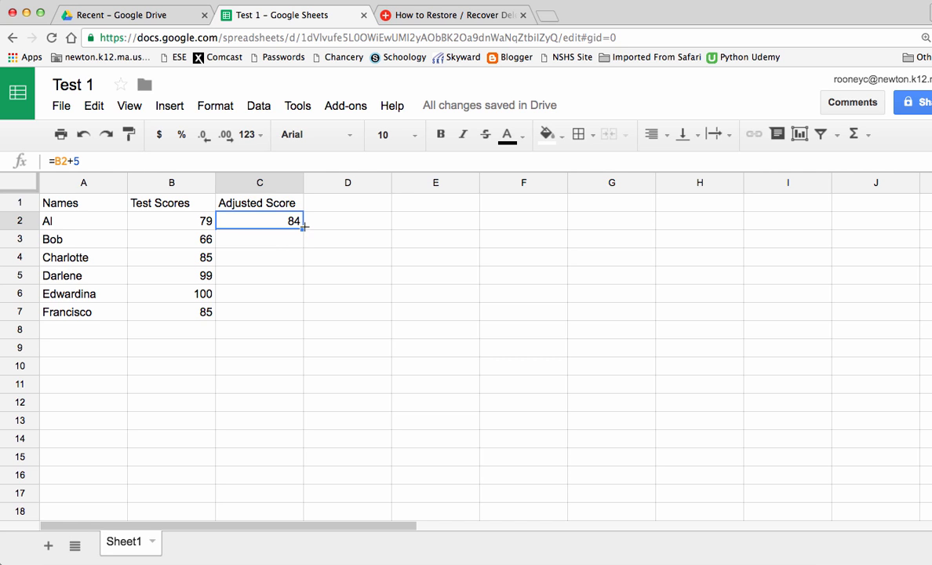
{"action": "left_click_drag", "start_coordinate": [303, 229], "coordinate": [295, 316]}
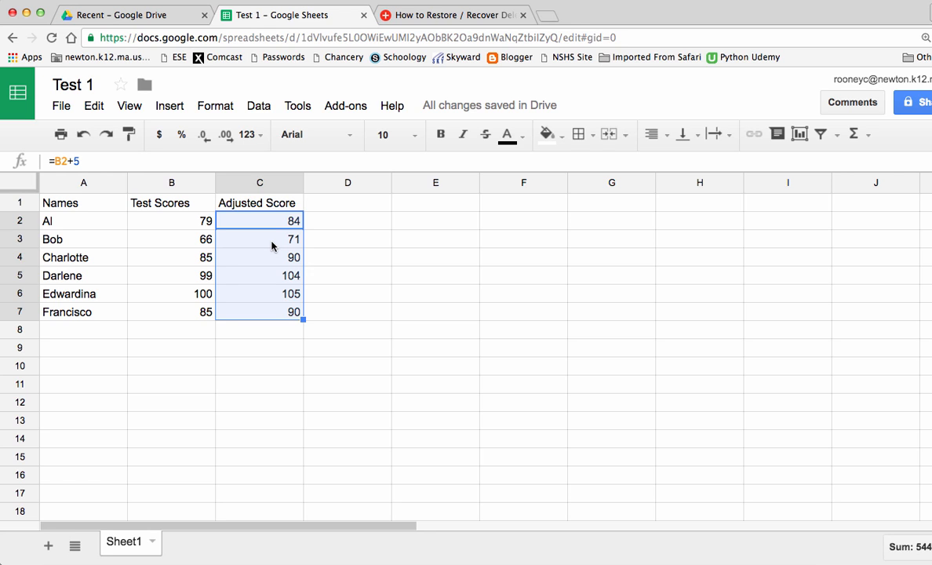
{"action": "left_click", "coordinate": [263, 219]}
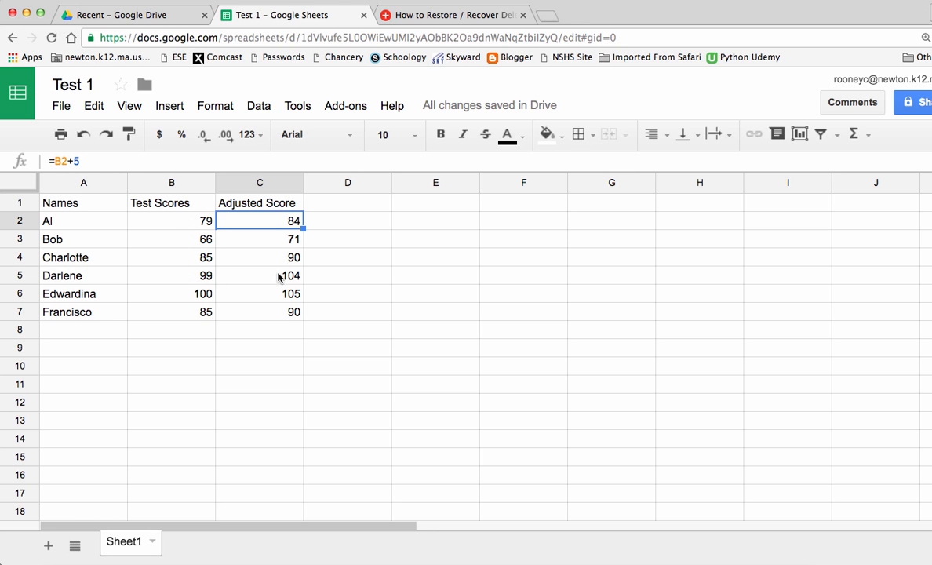
{"action": "left_click", "coordinate": [267, 241]}
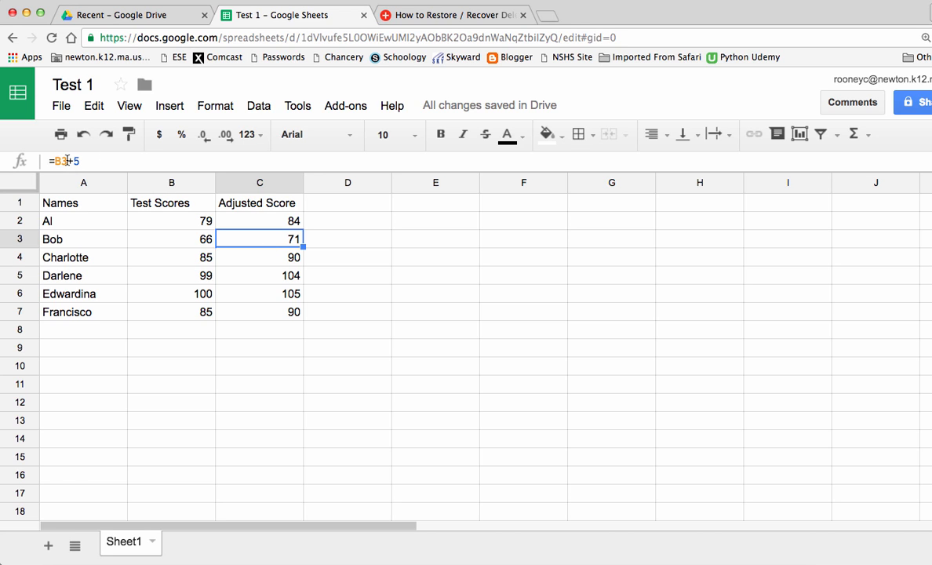
{"action": "left_click", "coordinate": [293, 262]}
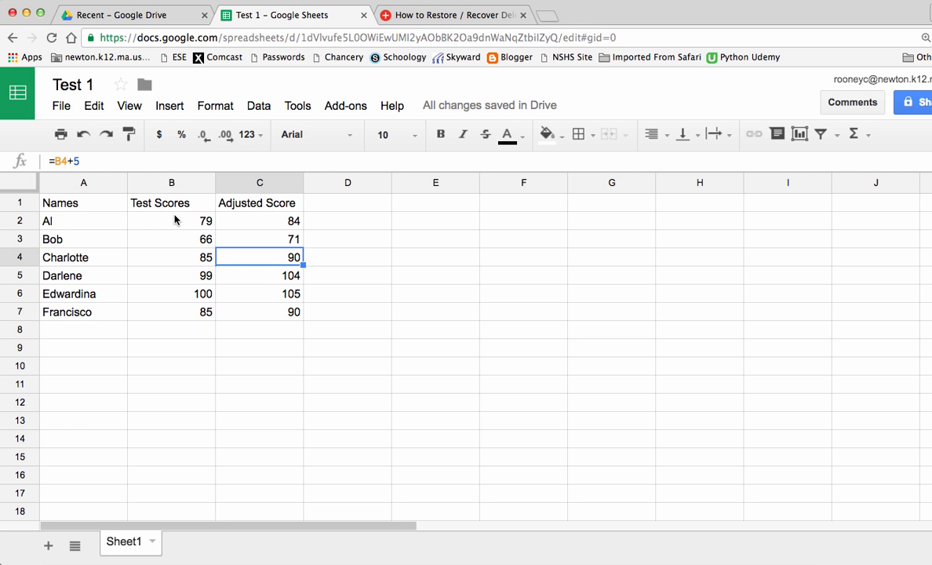
Step: Insert the AVERAGE of the test scores B2:B7 in cell B8
{"action": "left_click_drag", "start_coordinate": [160, 222], "coordinate": [157, 317]}
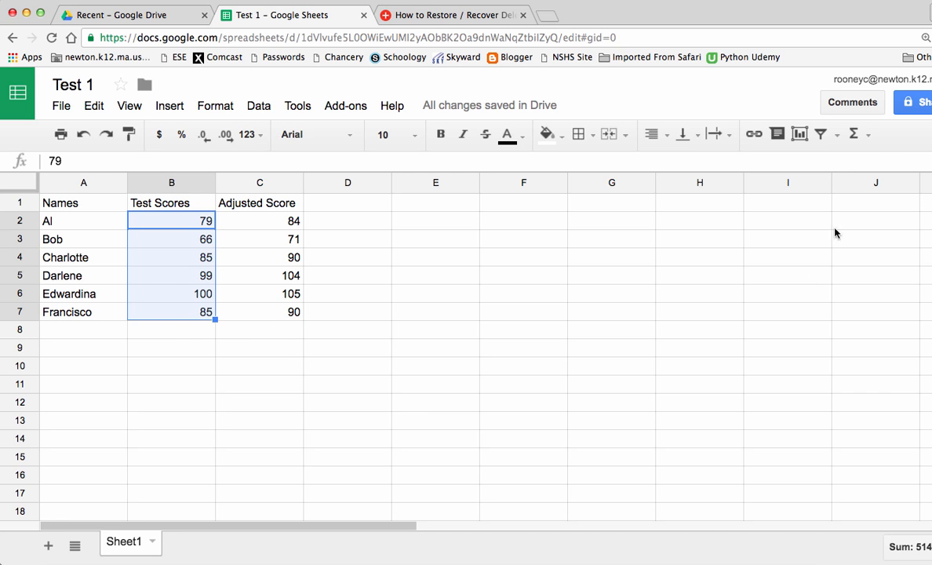
{"action": "left_click", "coordinate": [867, 136]}
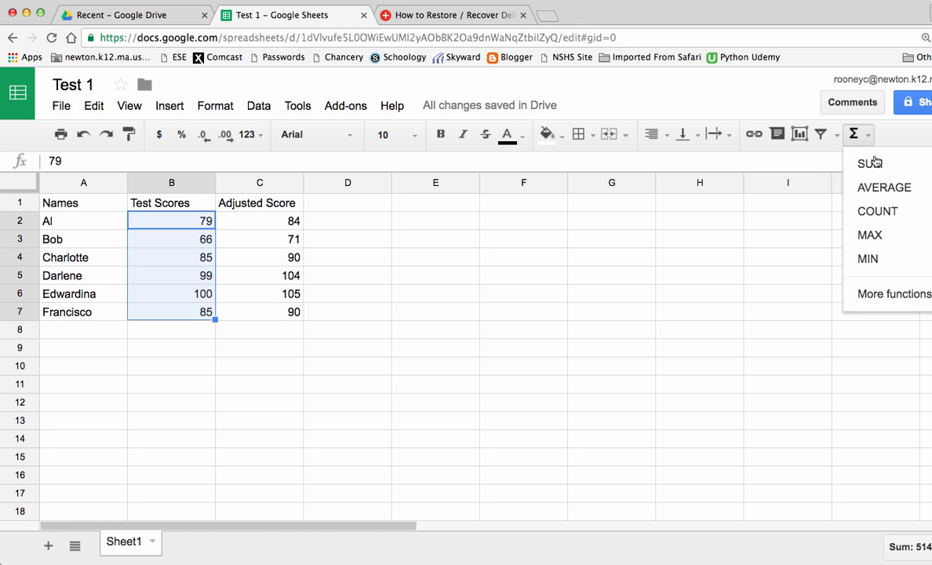
{"action": "left_click", "coordinate": [878, 192]}
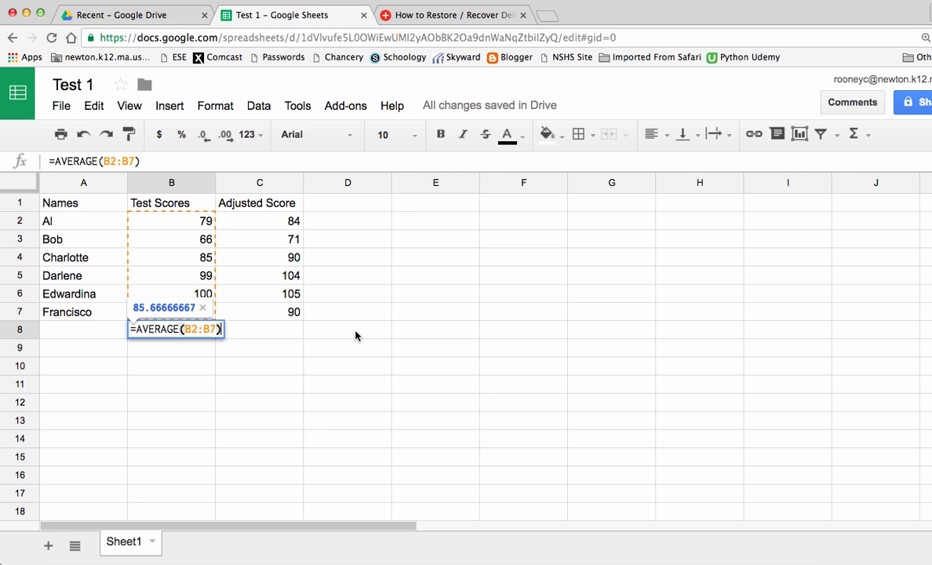
{"action": "key", "text": "Return"}
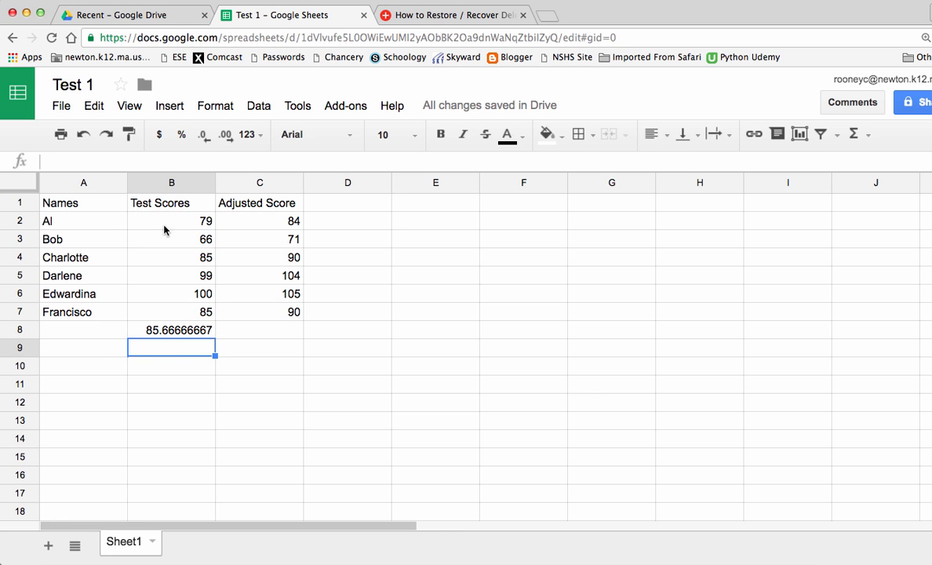
Step: Put the average of the adjusted scores in cell C8 with the formula =AVERAGE(C2:C7)
{"action": "left_click_drag", "start_coordinate": [274, 218], "coordinate": [271, 316]}
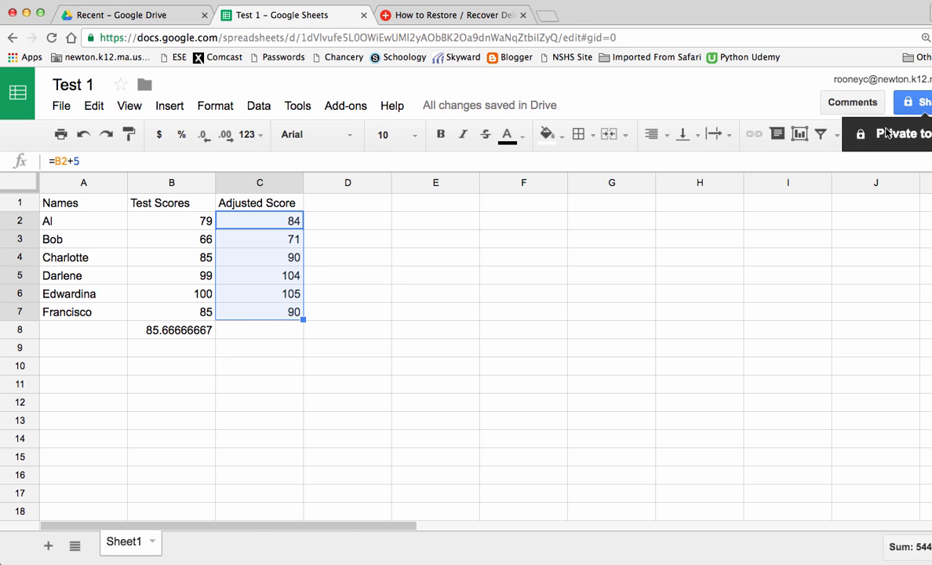
{"action": "left_click", "coordinate": [856, 134]}
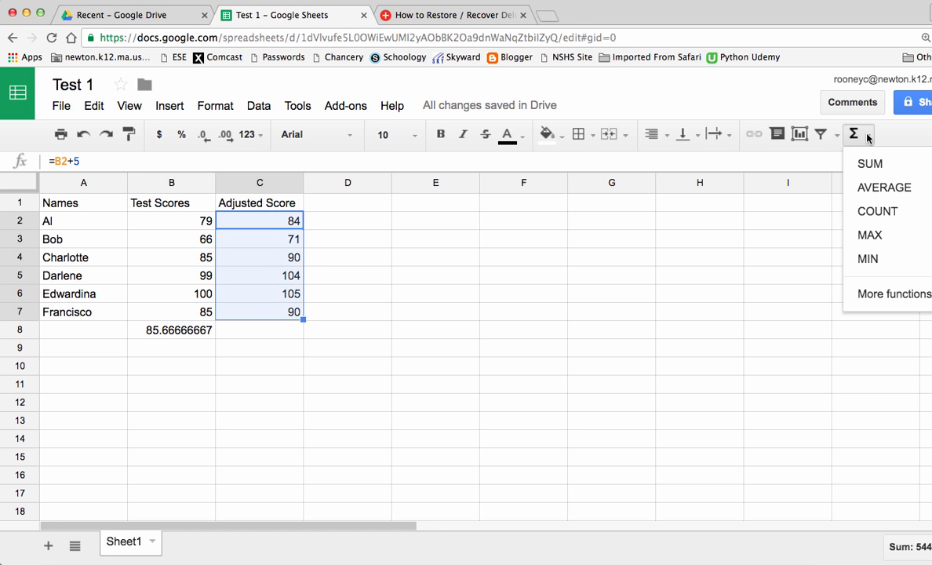
{"action": "left_click", "coordinate": [871, 173]}
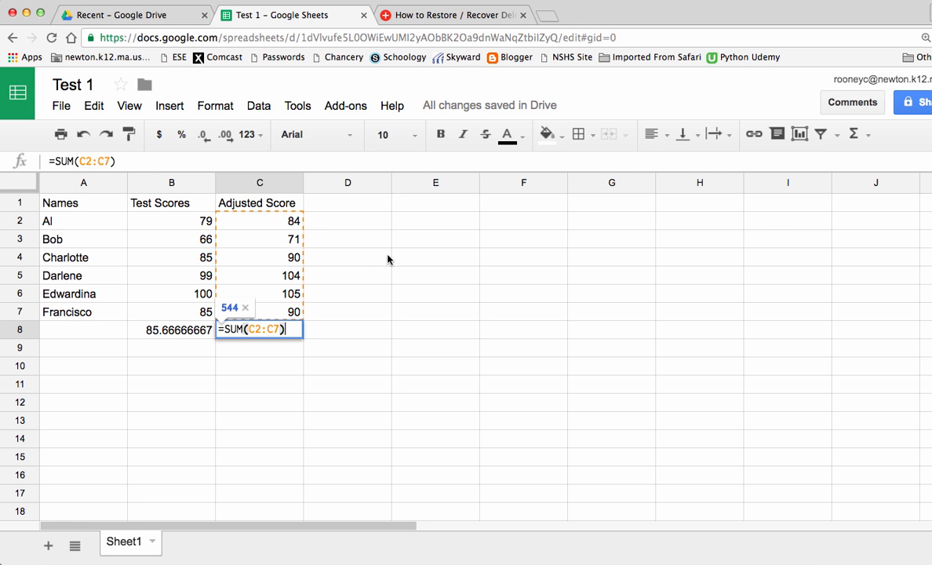
{"action": "left_click", "coordinate": [871, 137]}
{"action": "left_click", "coordinate": [839, 187]}
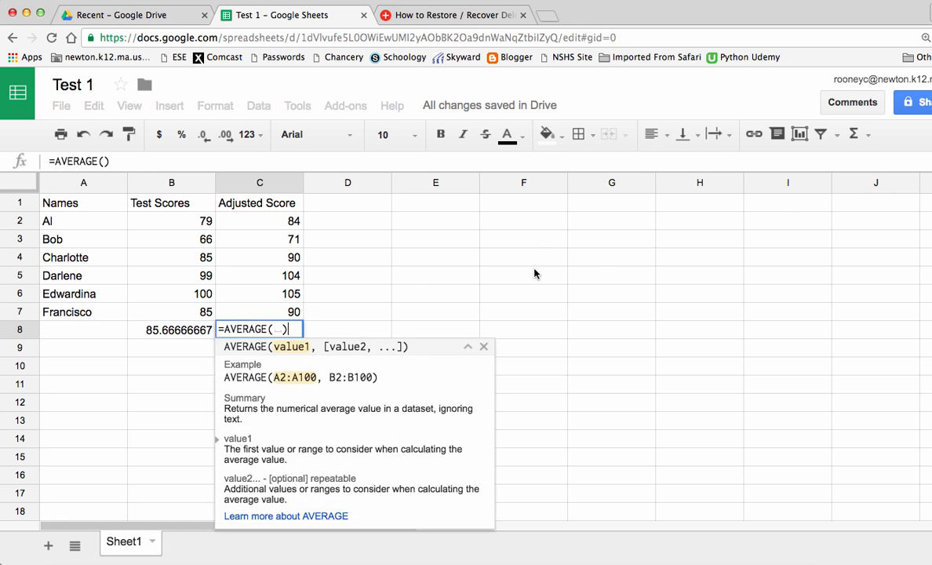
{"action": "left_click", "coordinate": [275, 329]}
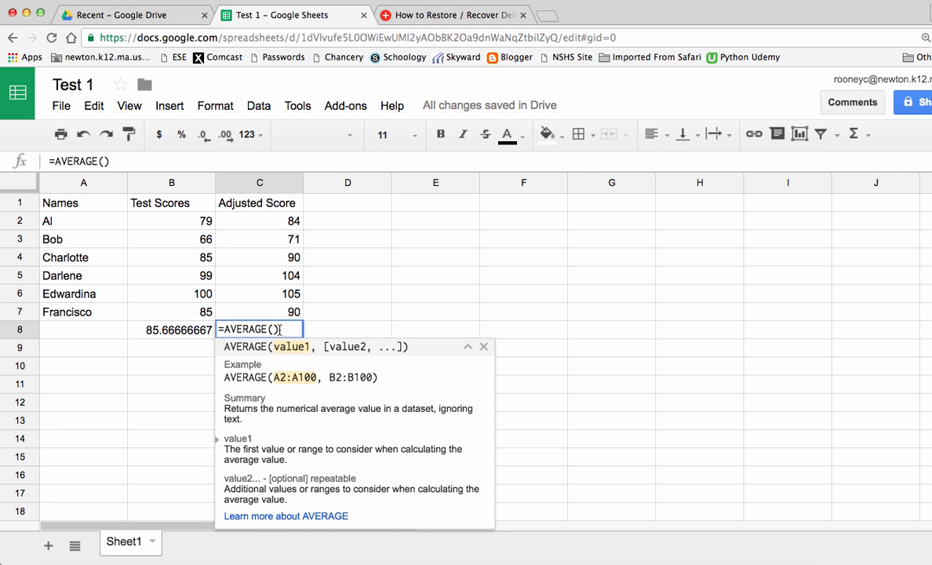
{"action": "type", "text": "C2:C"}
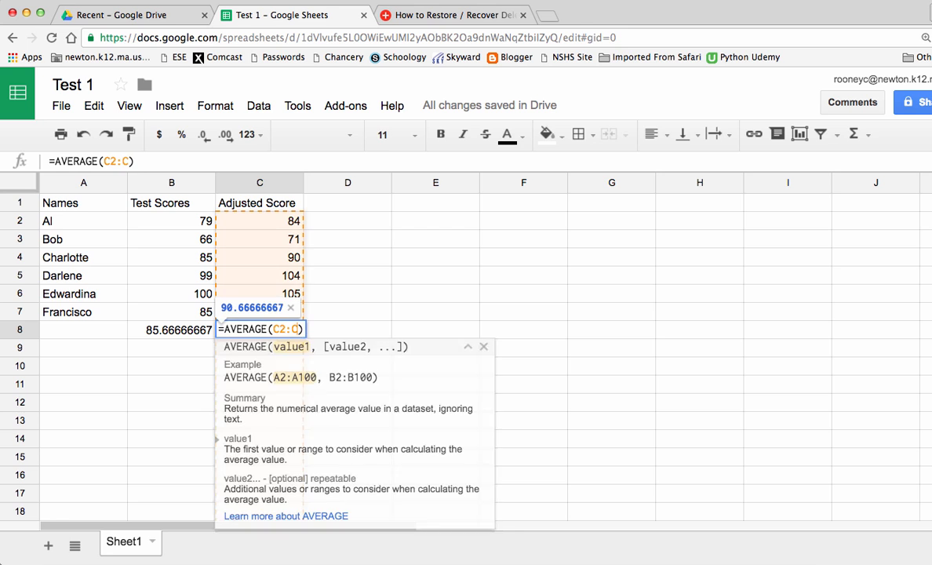
{"action": "type", "text": "7"}
{"action": "key", "text": "Return"}
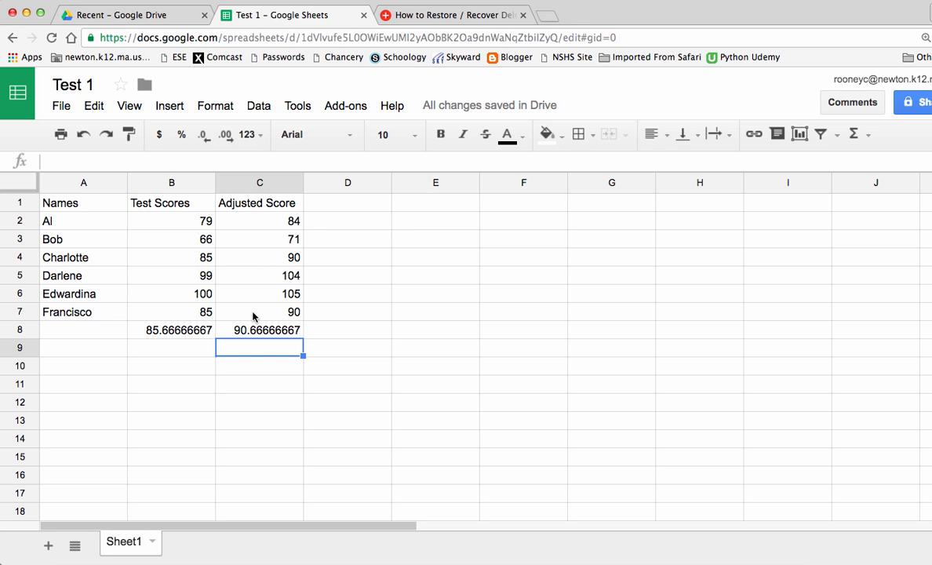
Step: Enter the heading Adj. Score in cell D1
{"action": "left_click", "coordinate": [343, 206]}
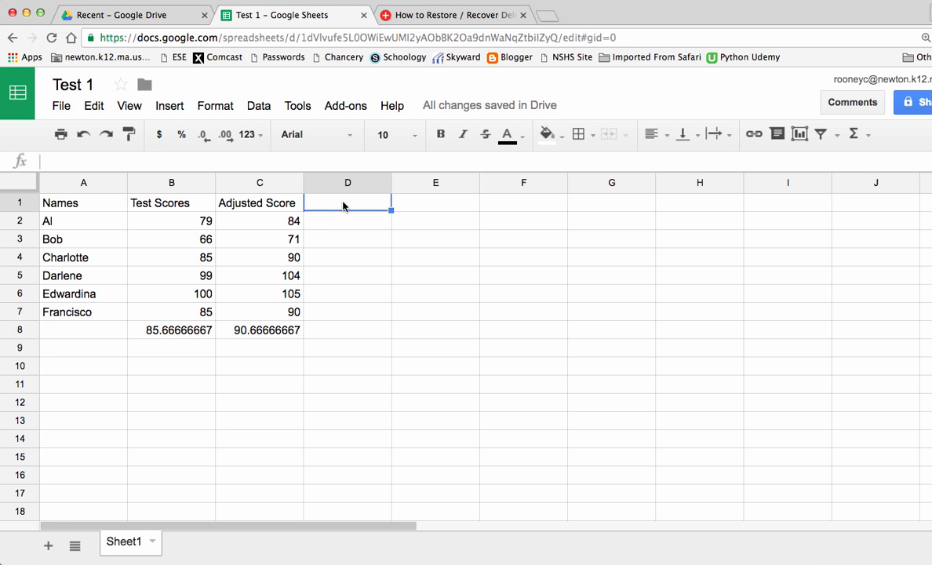
{"action": "type", "text": "Adj."}
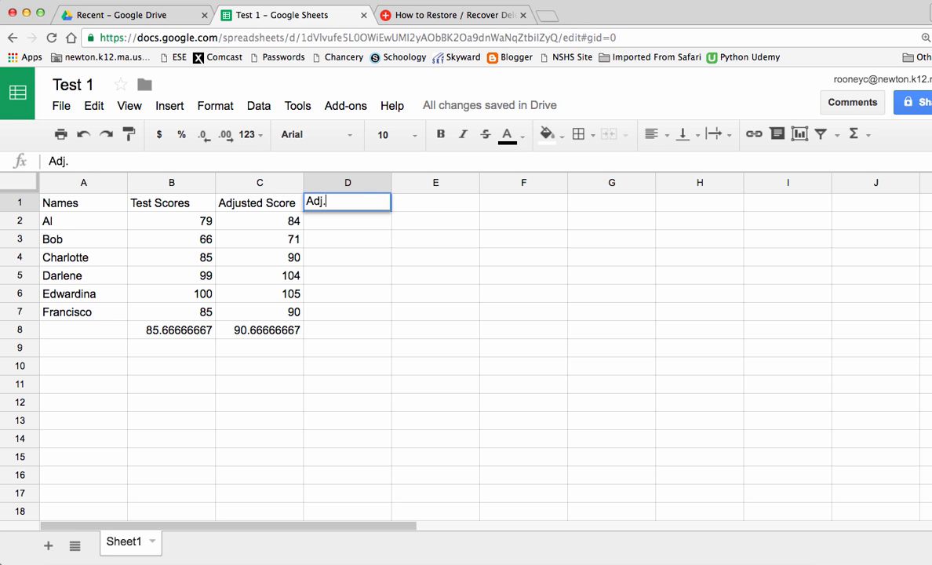
{"action": "type", "text": " Score"}
Step: Enter the formula =B2*1.01 in cell D2 to raise the first test score by one percent
{"action": "left_click", "coordinate": [336, 225]}
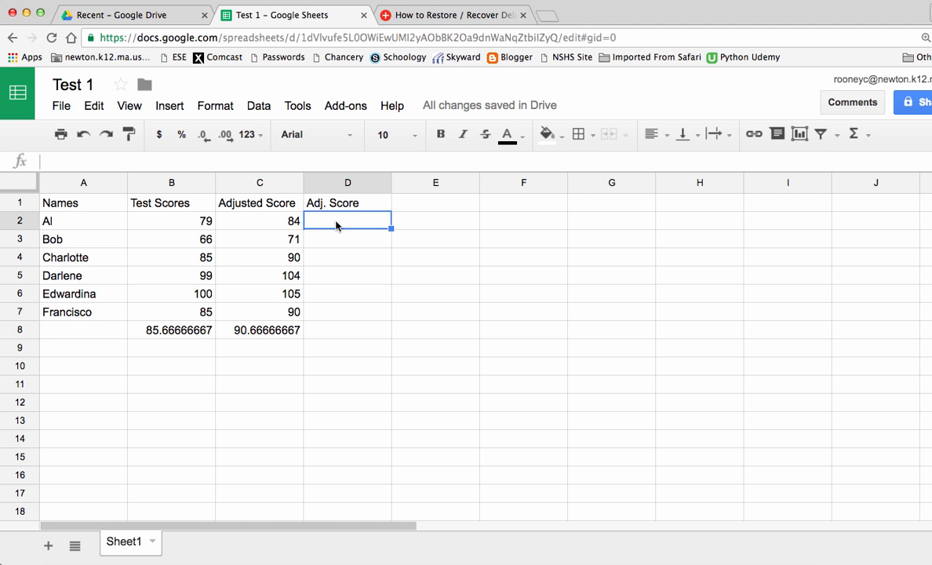
{"action": "type", "text": "="}
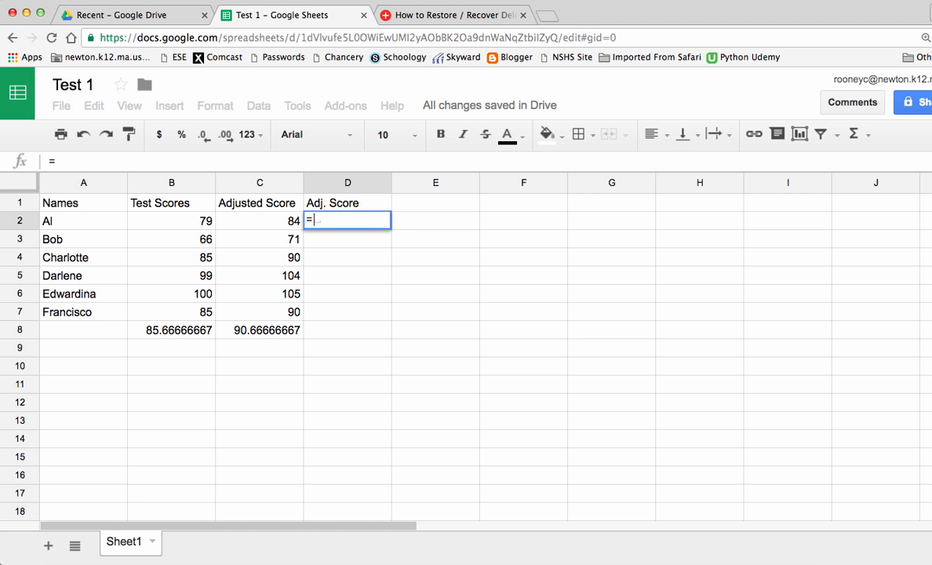
{"action": "type", "text": "B2"}
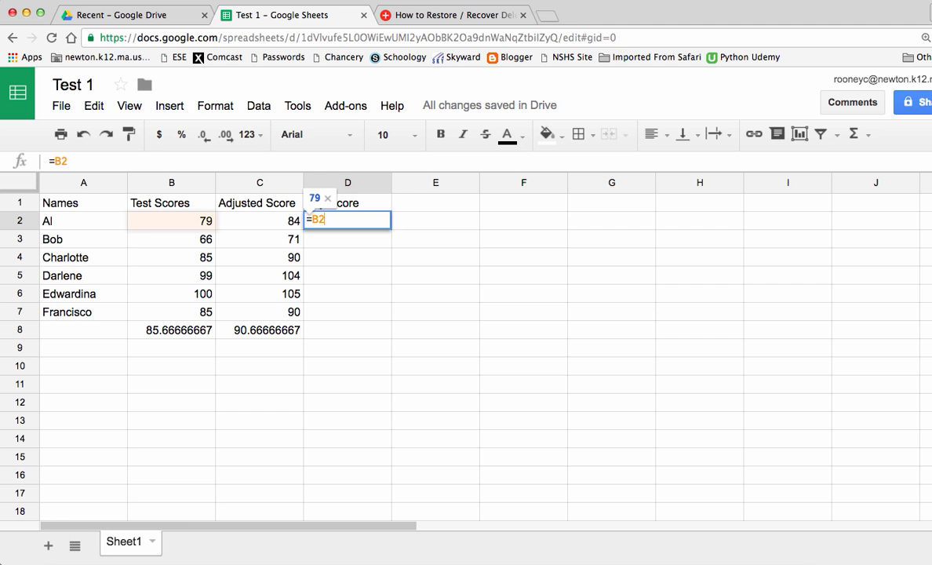
{"action": "type", "text": "*1.01"}
{"action": "key", "text": "Return"}
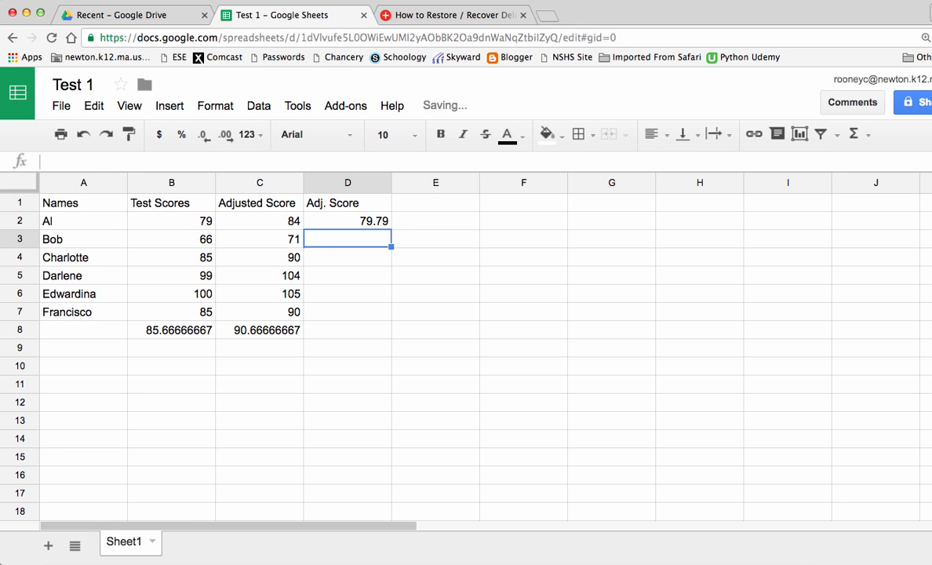
Step: Fill the formula in D2 down through D7 and insert the average of D2:D7 in cell D8
{"action": "left_click", "coordinate": [332, 225]}
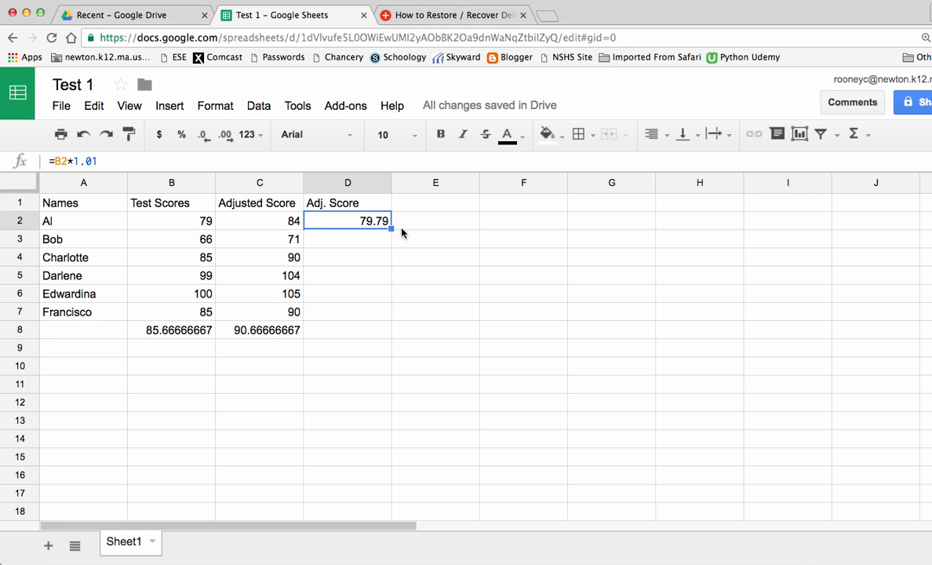
{"action": "left_click_drag", "start_coordinate": [390, 229], "coordinate": [375, 322]}
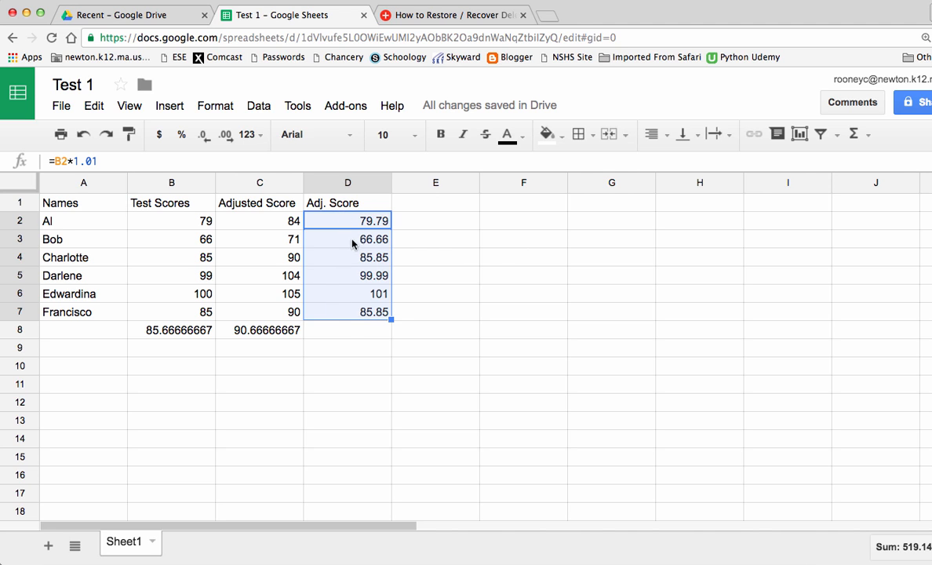
{"action": "left_click", "coordinate": [868, 136]}
{"action": "left_click", "coordinate": [878, 187]}
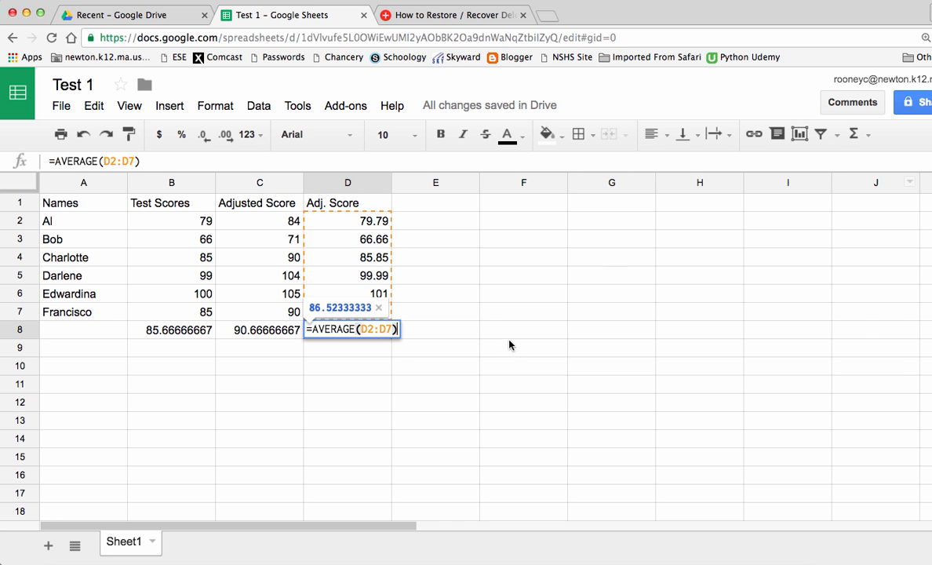
{"action": "key", "text": "Return"}
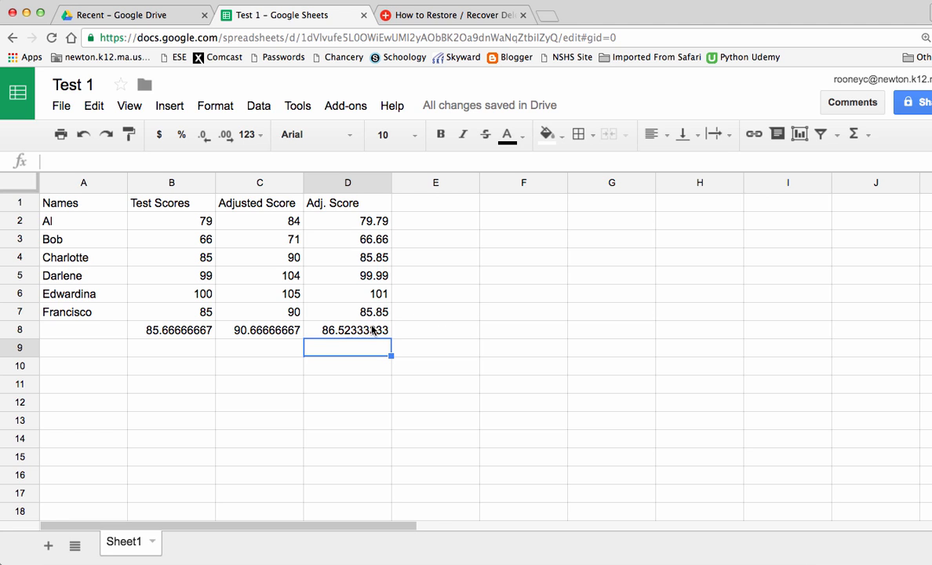
Step: Change the formula in cell D2 to =B2*1.05 and fill it down through D7
{"action": "left_click", "coordinate": [359, 225]}
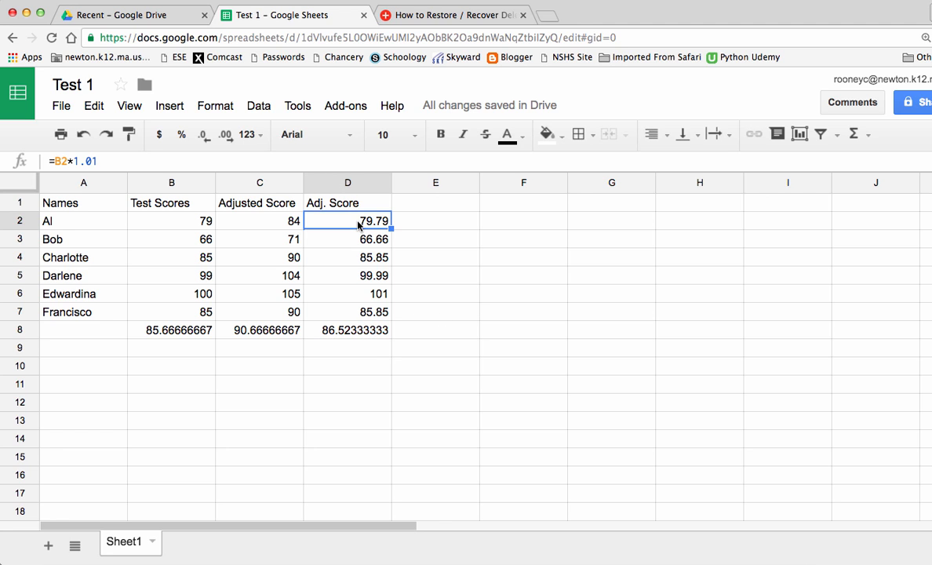
{"action": "double_click", "coordinate": [358, 225]}
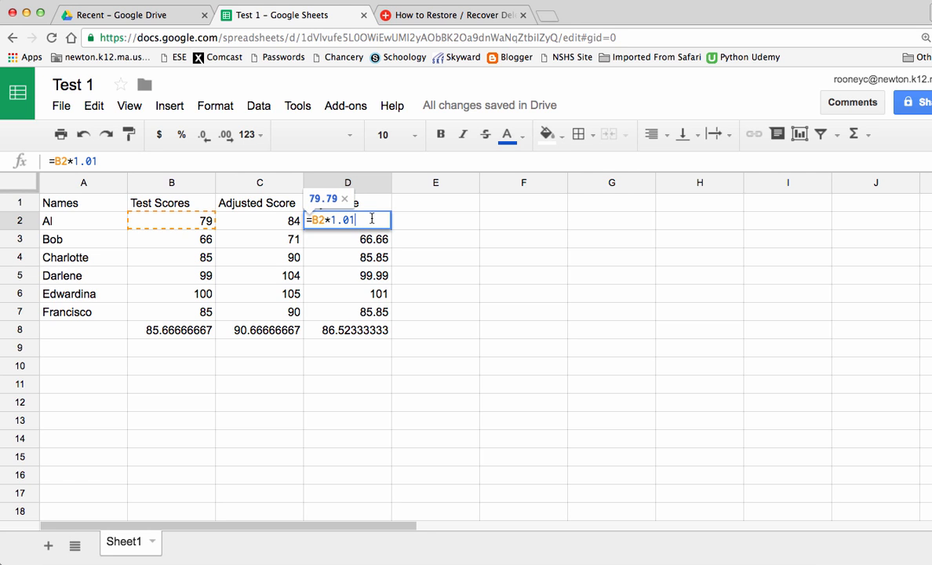
{"action": "key", "text": "BackSpace"}
{"action": "type", "text": "5"}
{"action": "key", "text": "Return"}
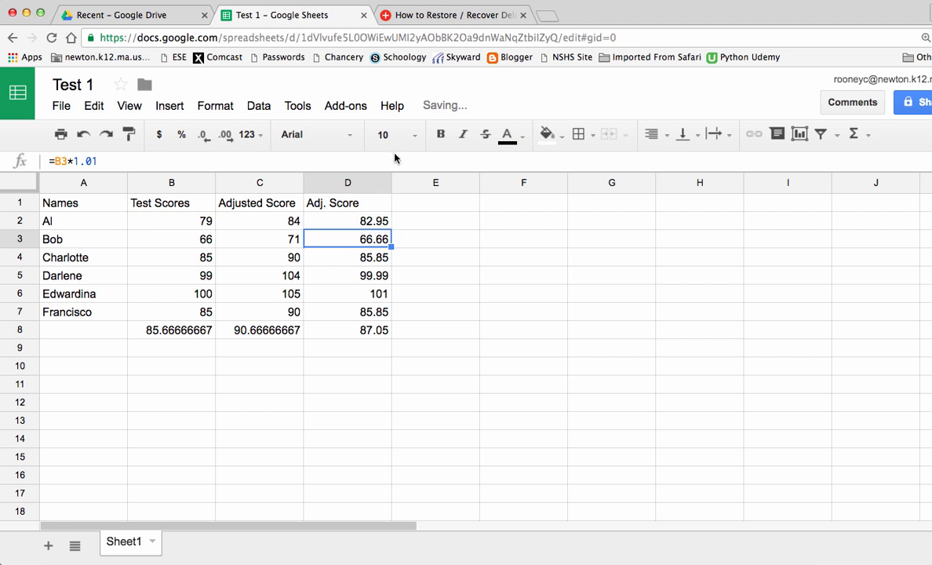
{"action": "left_click", "coordinate": [370, 221]}
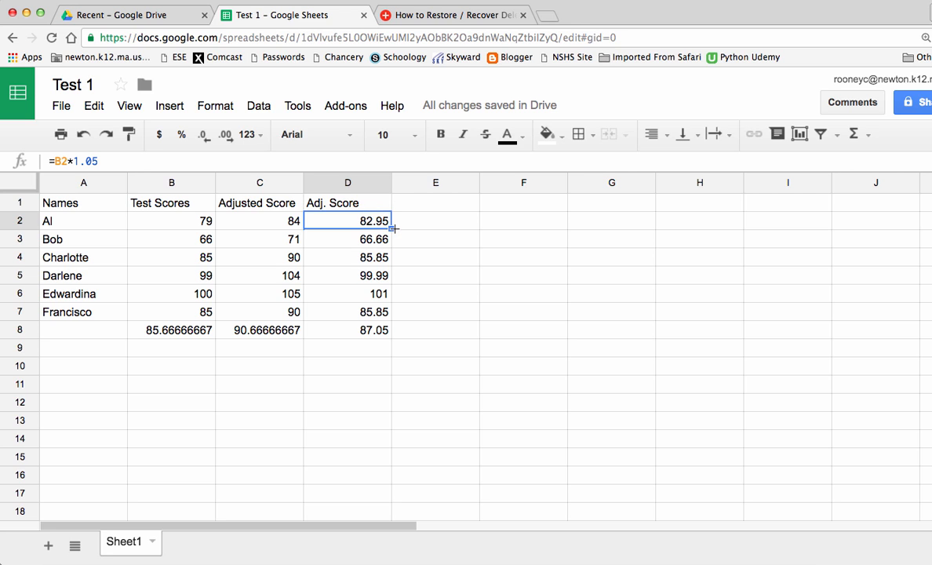
{"action": "left_click_drag", "start_coordinate": [392, 228], "coordinate": [385, 310]}
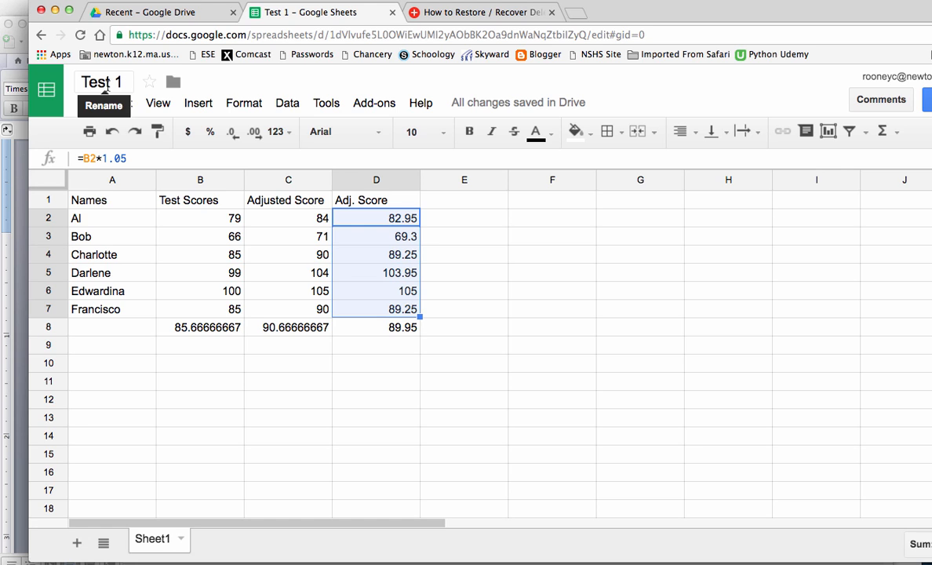
{"action": "left_click", "coordinate": [615, 1]}
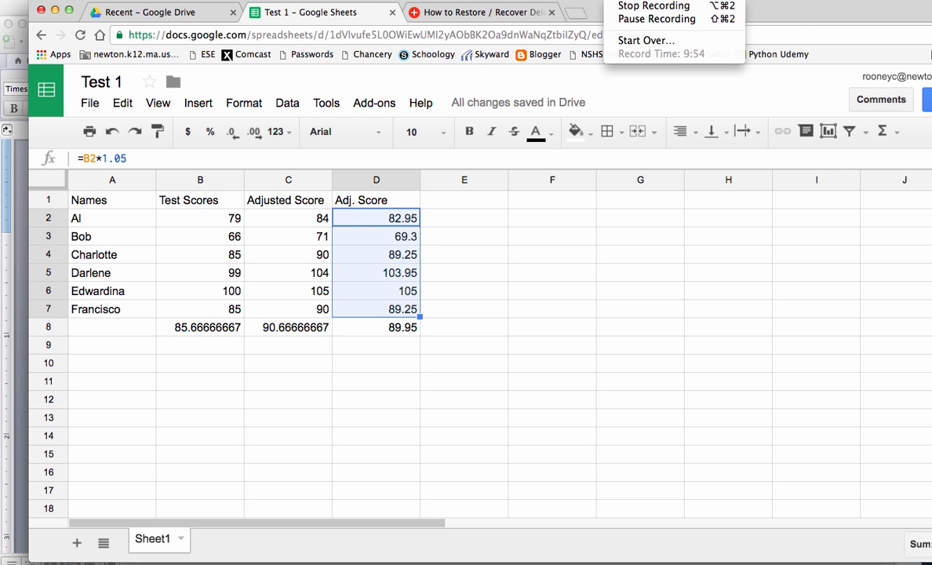